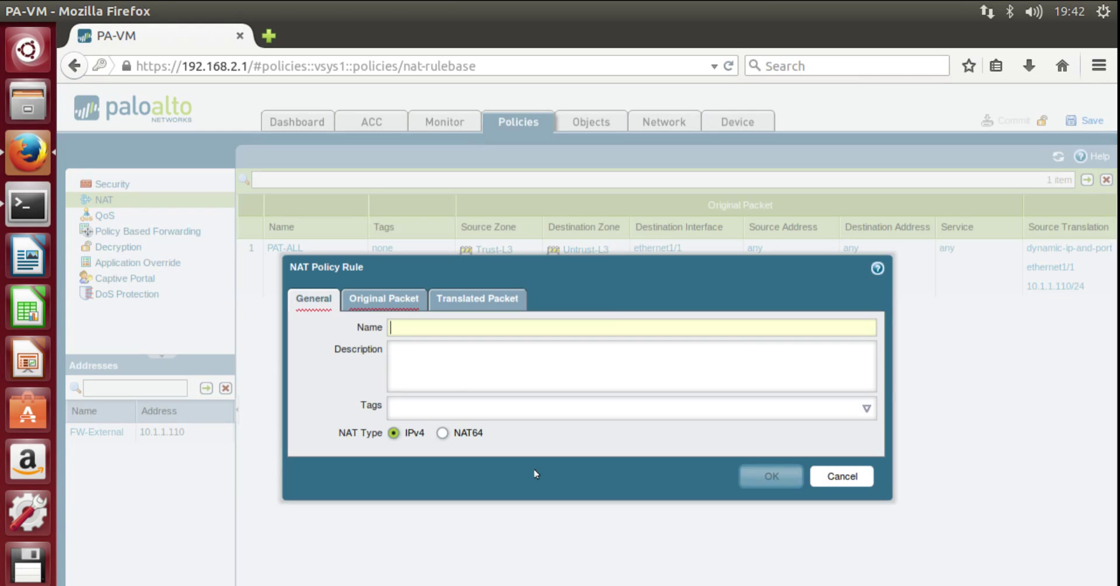
Set source translation to Dynamic IP And Port using Interface Address, leaving the interface unselected
{"action": "left_click", "coordinate": [390, 304]}
{"action": "left_click", "coordinate": [478, 301]}
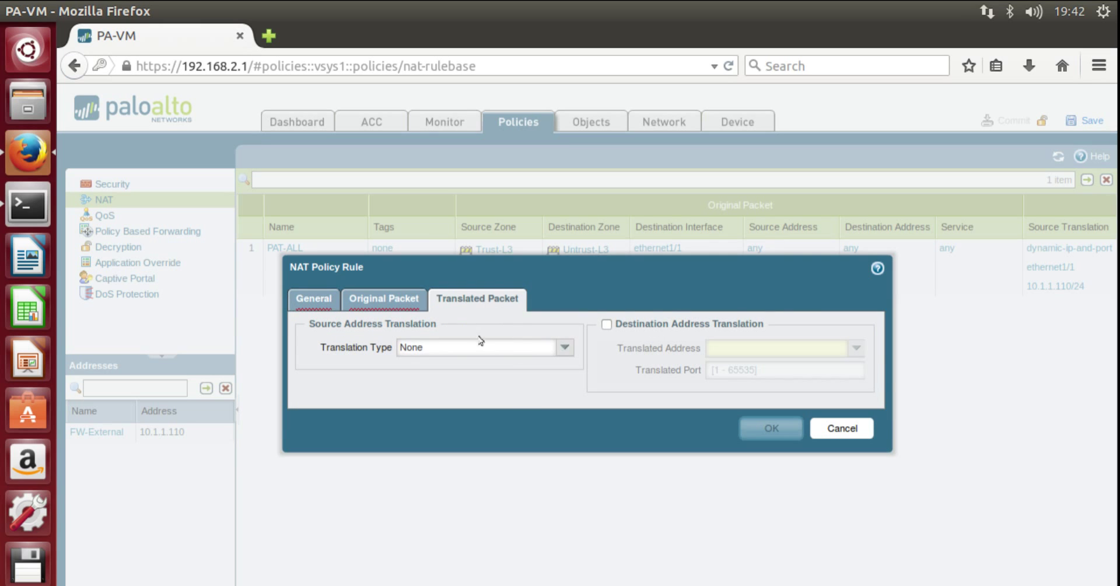
{"action": "left_click", "coordinate": [563, 347]}
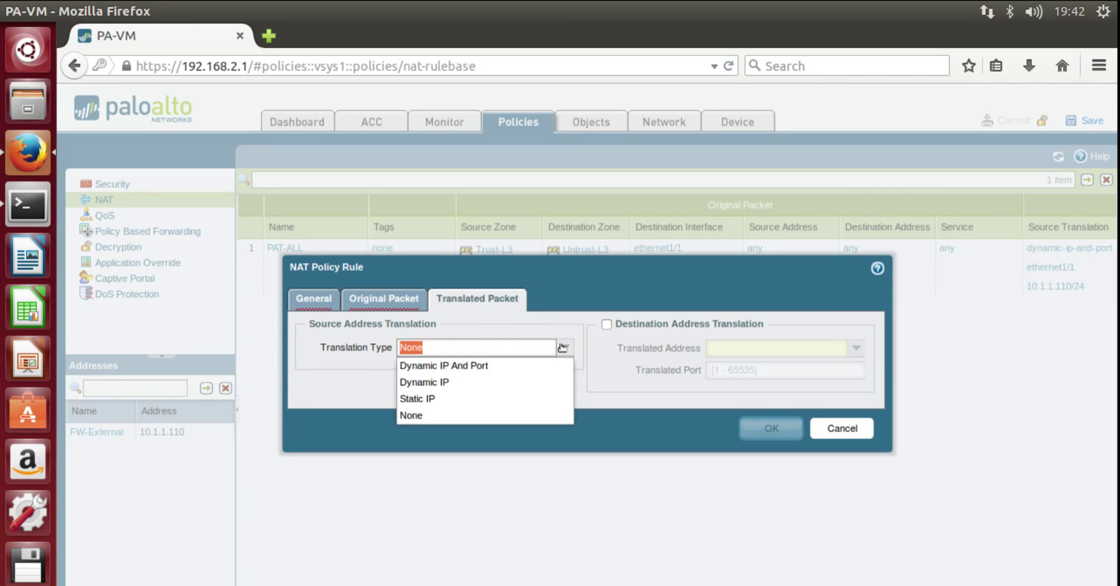
{"action": "left_click", "coordinate": [534, 366]}
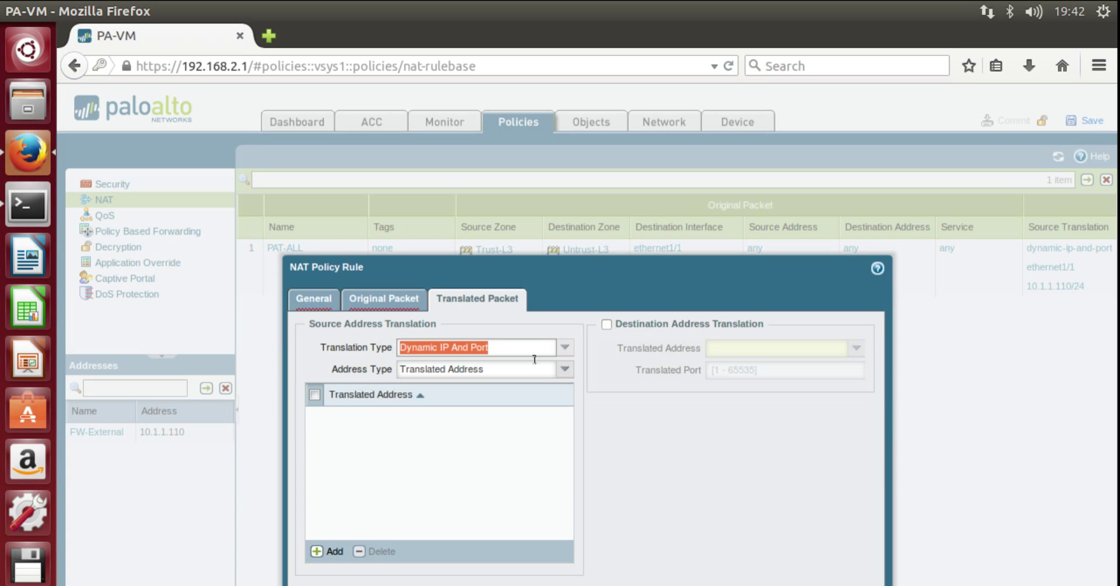
{"action": "left_click", "coordinate": [564, 370]}
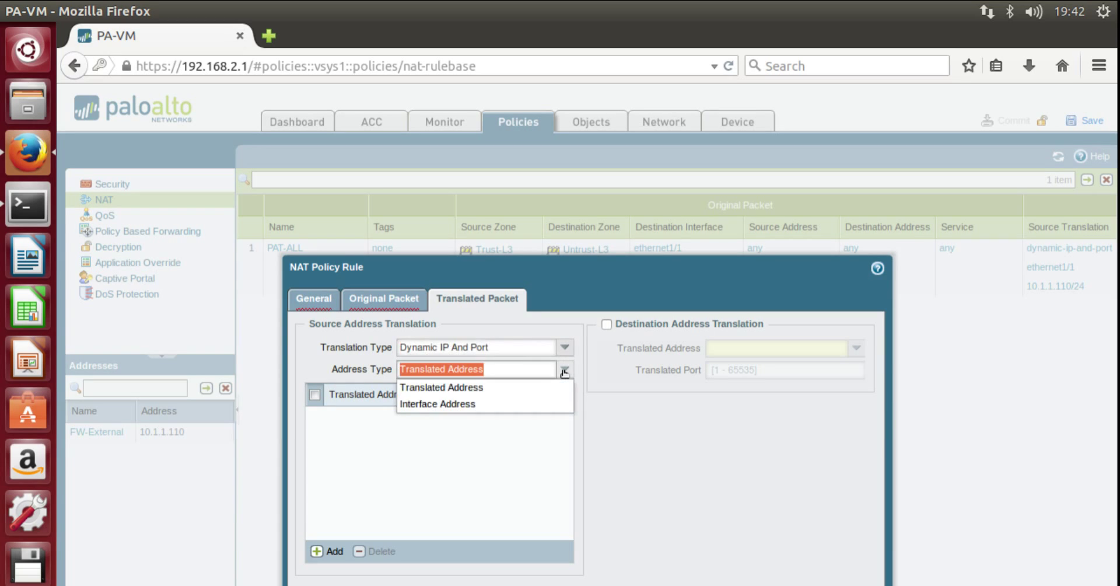
{"action": "left_click", "coordinate": [545, 407]}
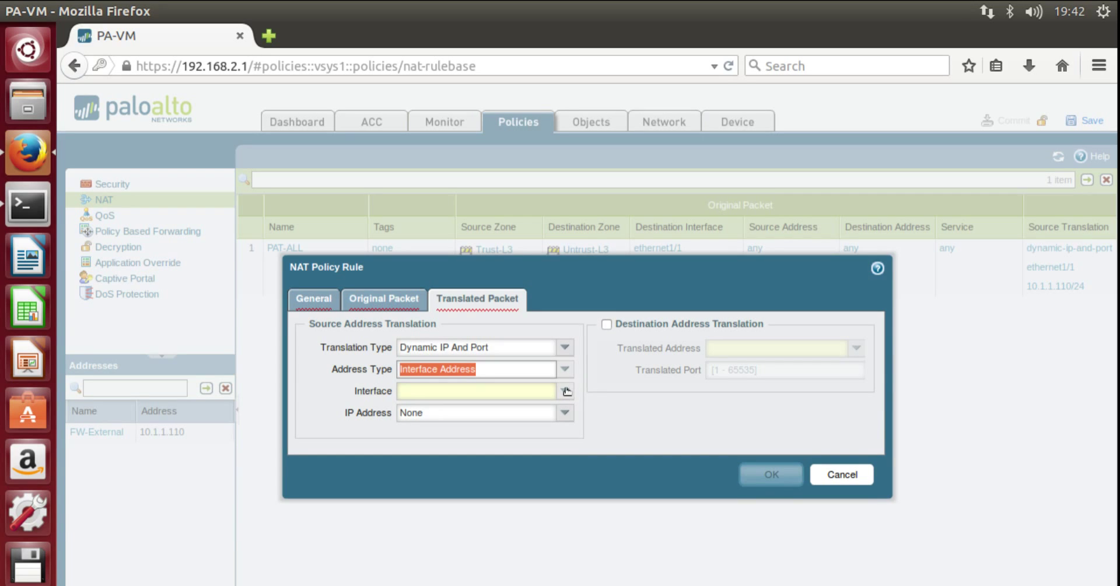
{"action": "left_click", "coordinate": [565, 391]}
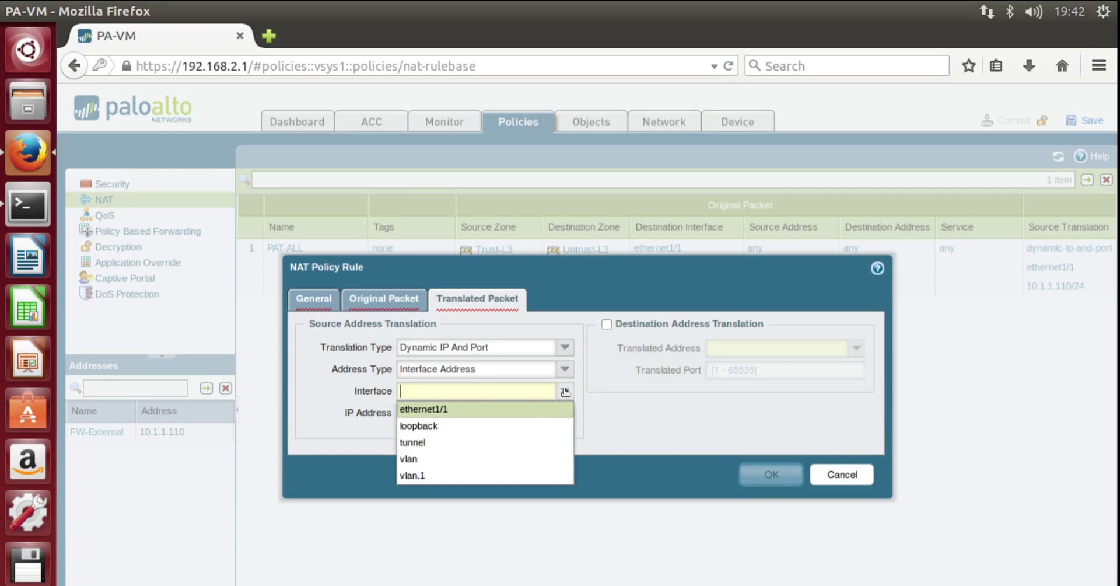
{"action": "left_click", "coordinate": [627, 409]}
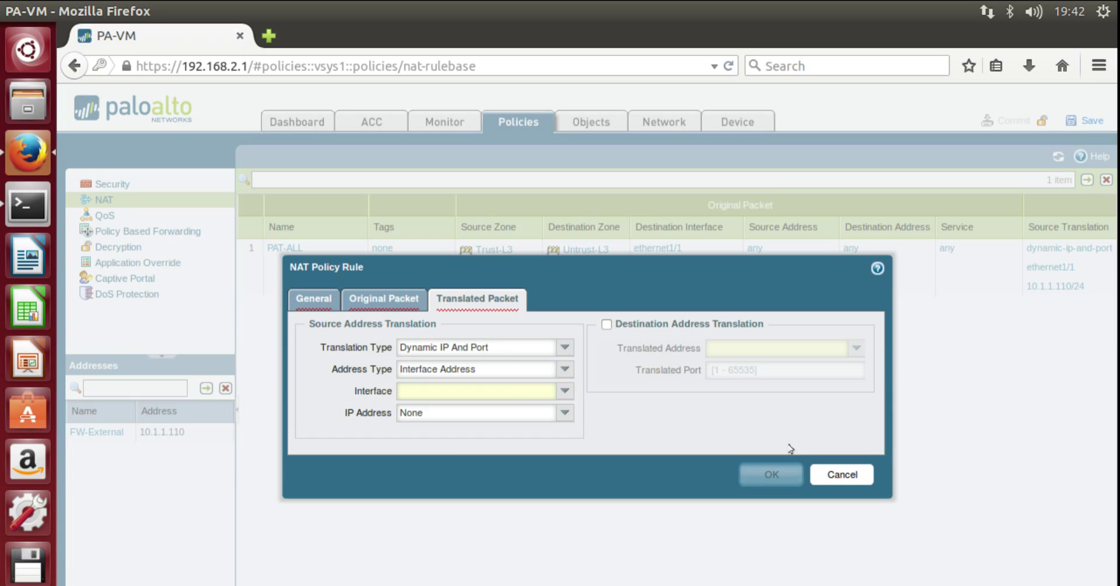
Change source translation to Dynamic IP and set its Dynamic IP/Port fallback to Translated Address
{"action": "left_click", "coordinate": [561, 349]}
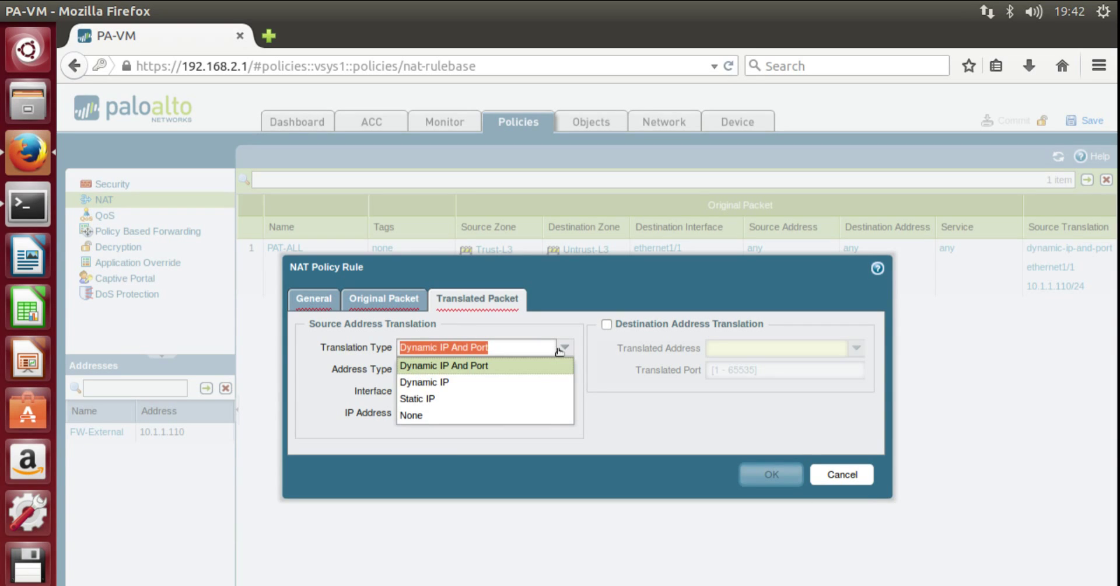
{"action": "left_click", "coordinate": [534, 385]}
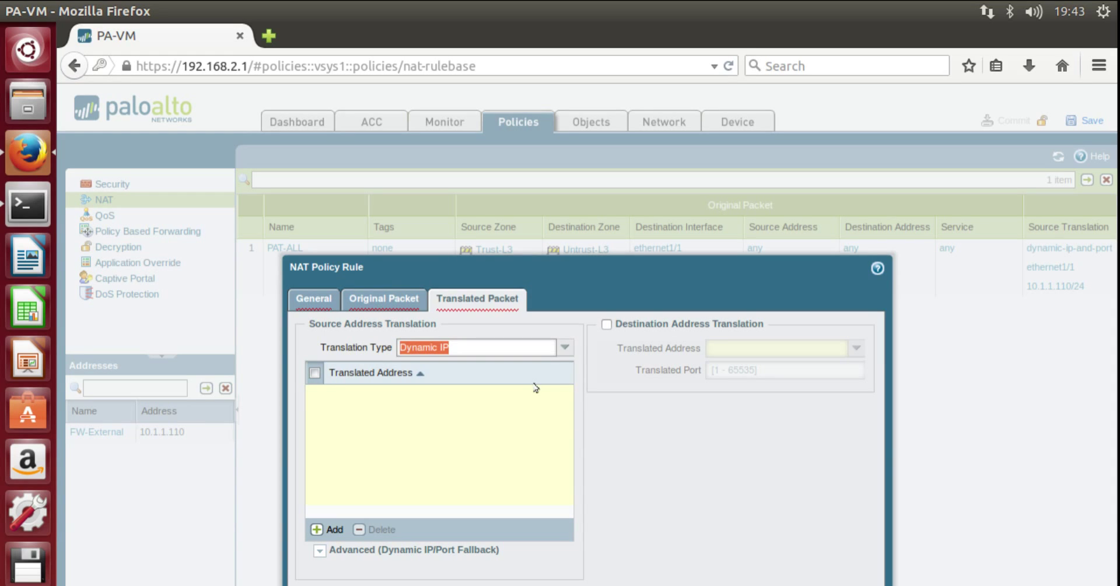
{"action": "left_click", "coordinate": [319, 552]}
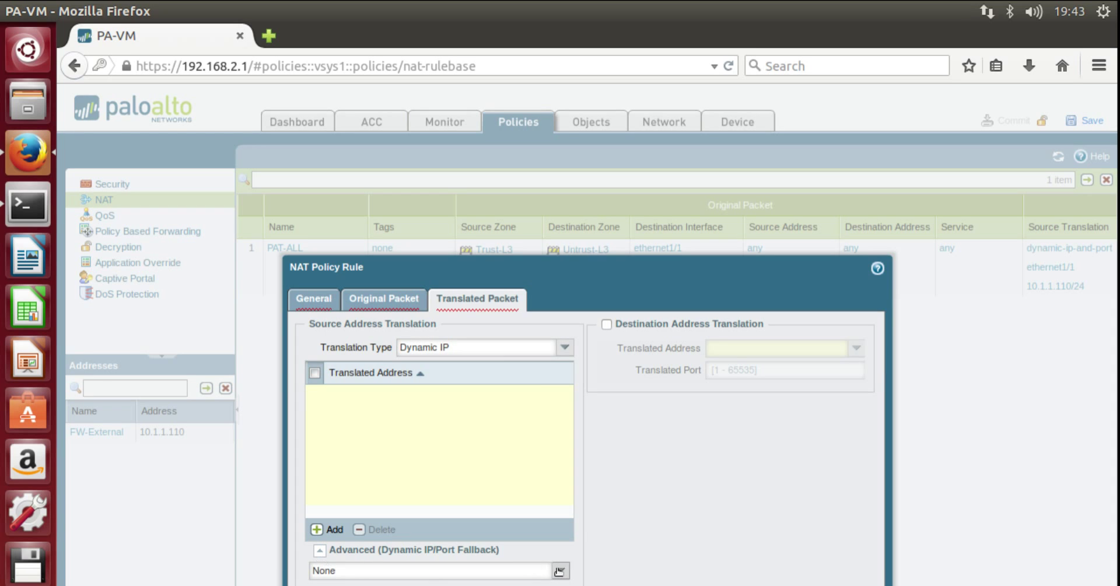
{"action": "left_click", "coordinate": [559, 572]}
{"action": "left_click", "coordinate": [350, 583]}
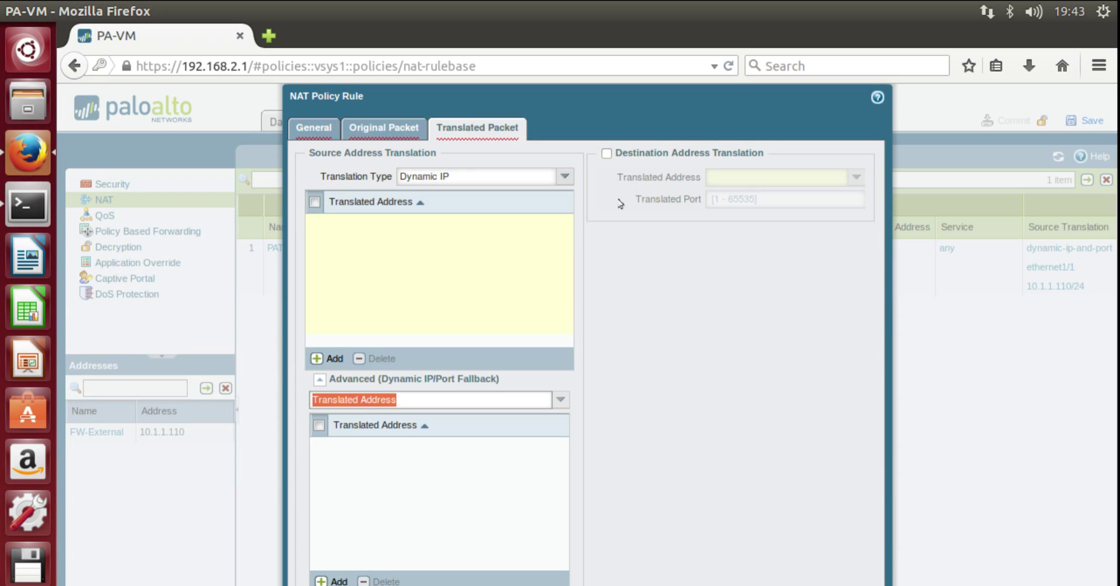
Change the source Translation Type to Static IP
{"action": "left_click", "coordinate": [563, 176]}
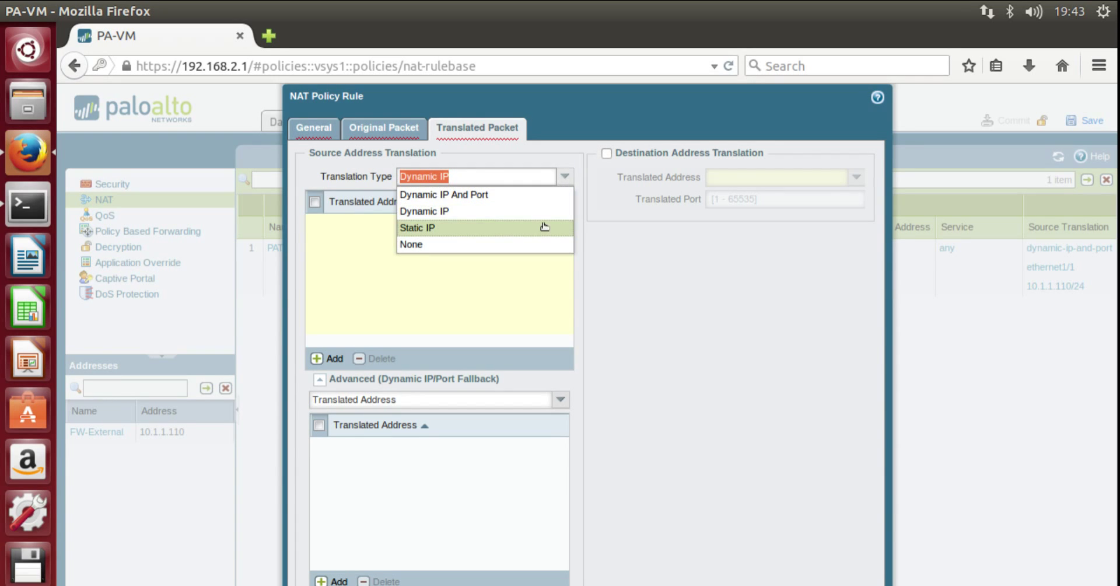
{"action": "left_click", "coordinate": [545, 228]}
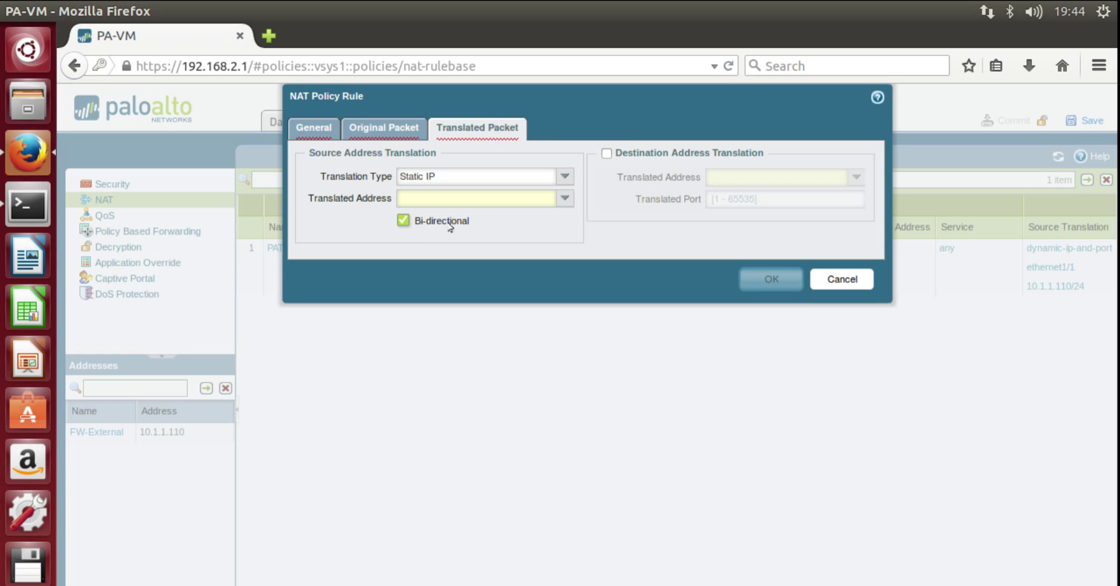
Disable bi-directional translation, enable destination address translation and enter translated port 88
{"action": "left_click", "coordinate": [403, 222]}
{"action": "left_click", "coordinate": [607, 154]}
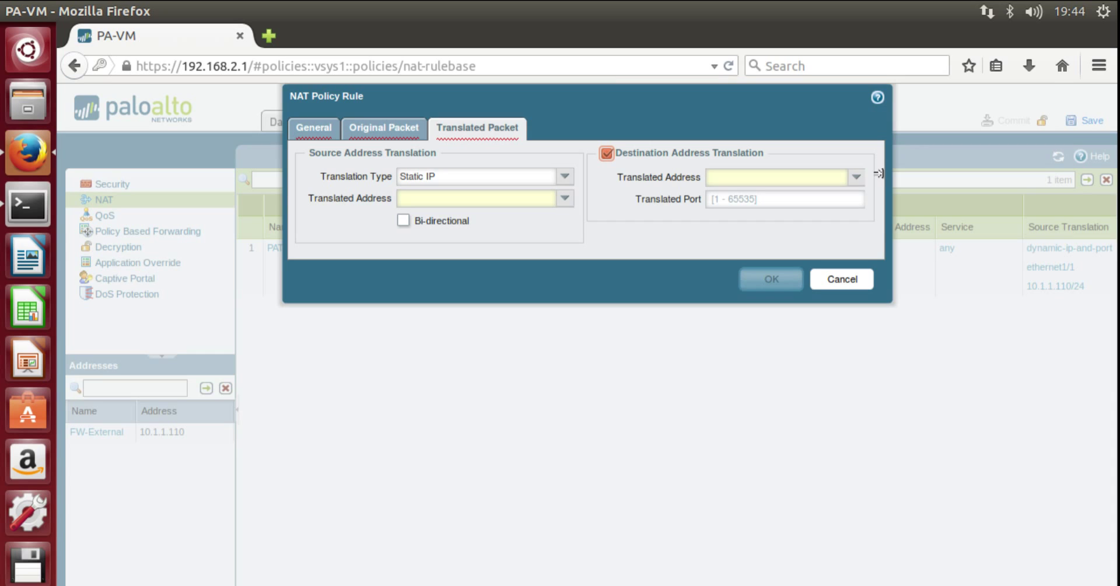
{"action": "left_click", "coordinate": [823, 175]}
{"action": "left_click", "coordinate": [776, 195]}
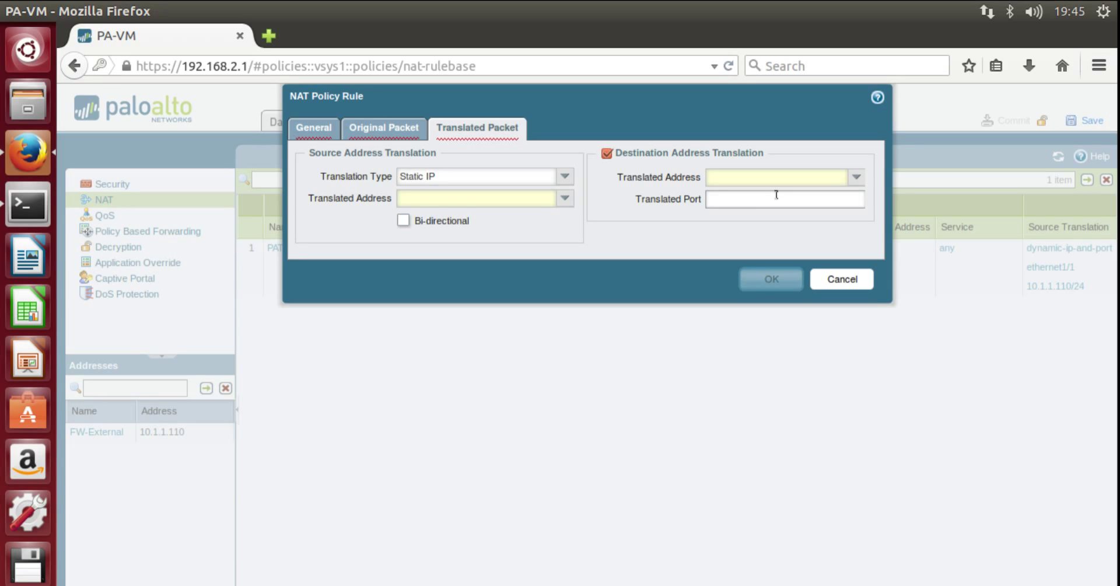
{"action": "type", "text": "88"}
Retry the translated address and port 88, then cancel the unfinished NAT rule
{"action": "left_click", "coordinate": [768, 171]}
{"action": "type", "text": "5"}
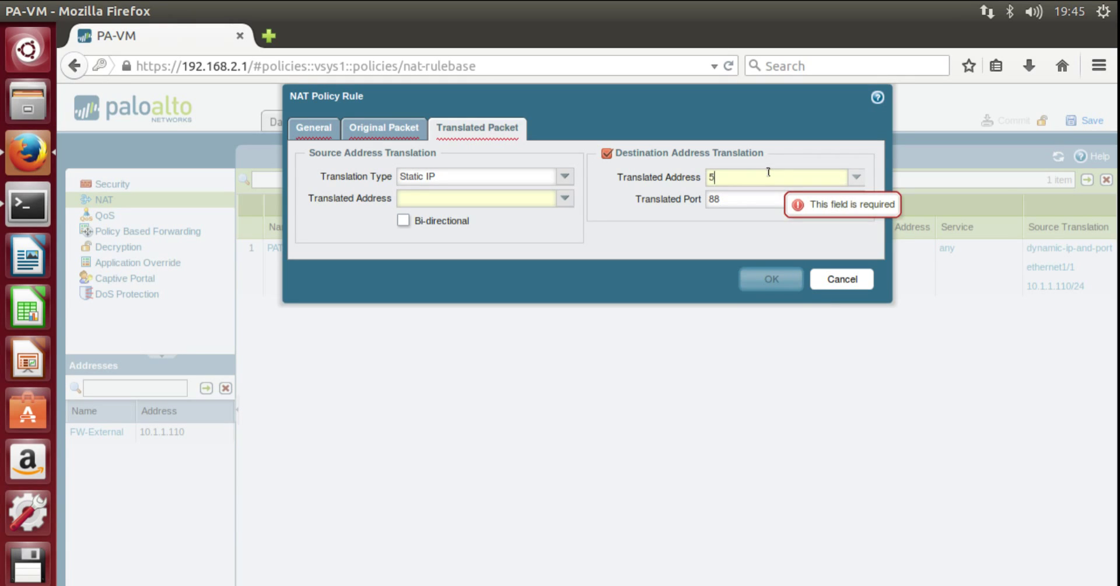
{"action": "type", "text": "66666"}
{"action": "key", "text": "BackSpace"}
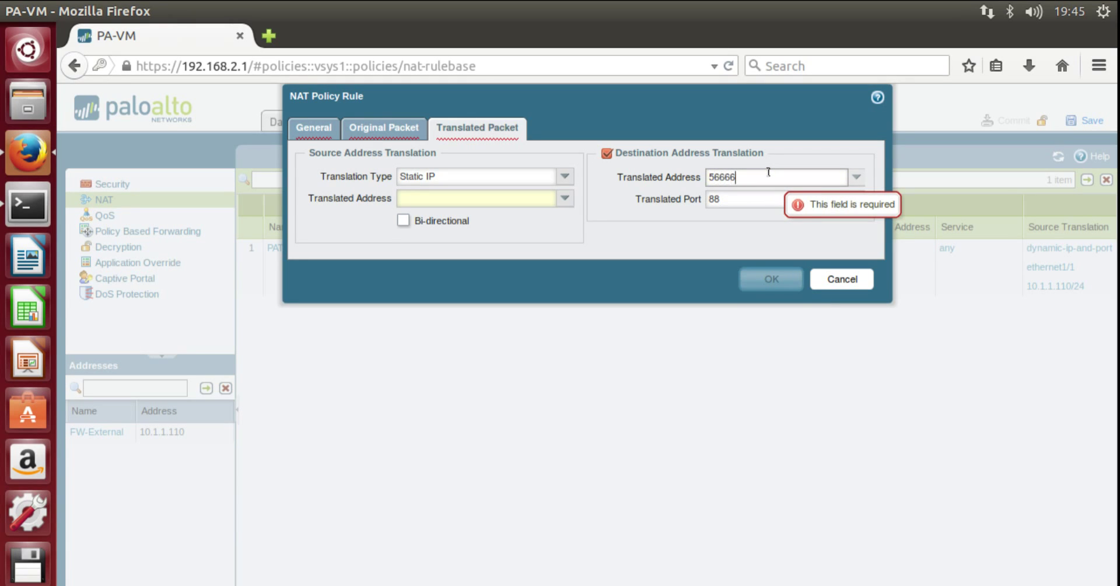
{"action": "key", "text": "BackSpace"}
{"action": "key", "text": "BackSpace"}
{"action": "key", "text": "BackSpace"}
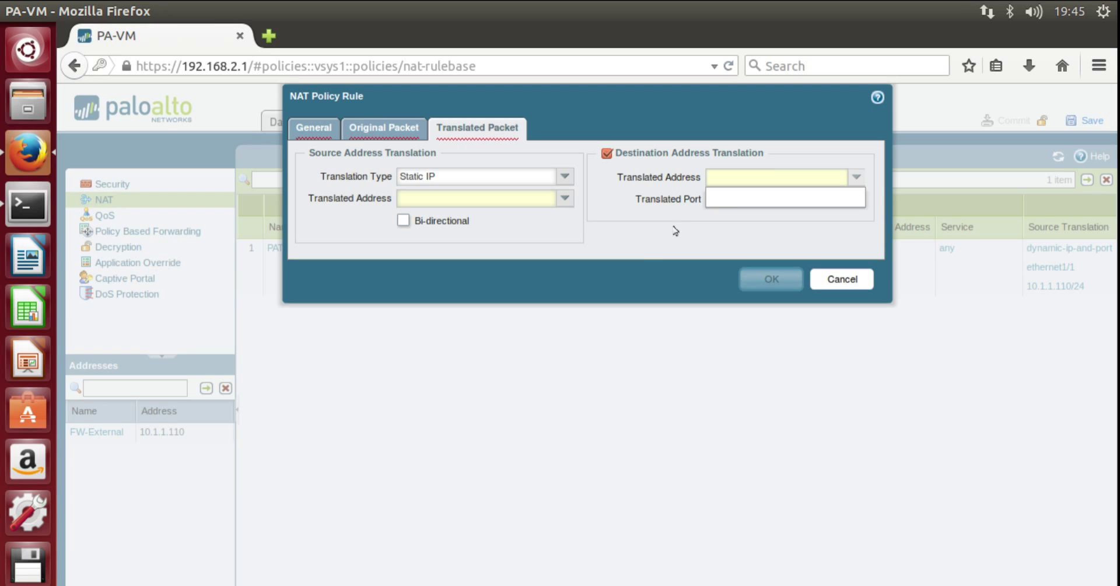
{"action": "key", "text": "Tab"}
{"action": "type", "text": "88"}
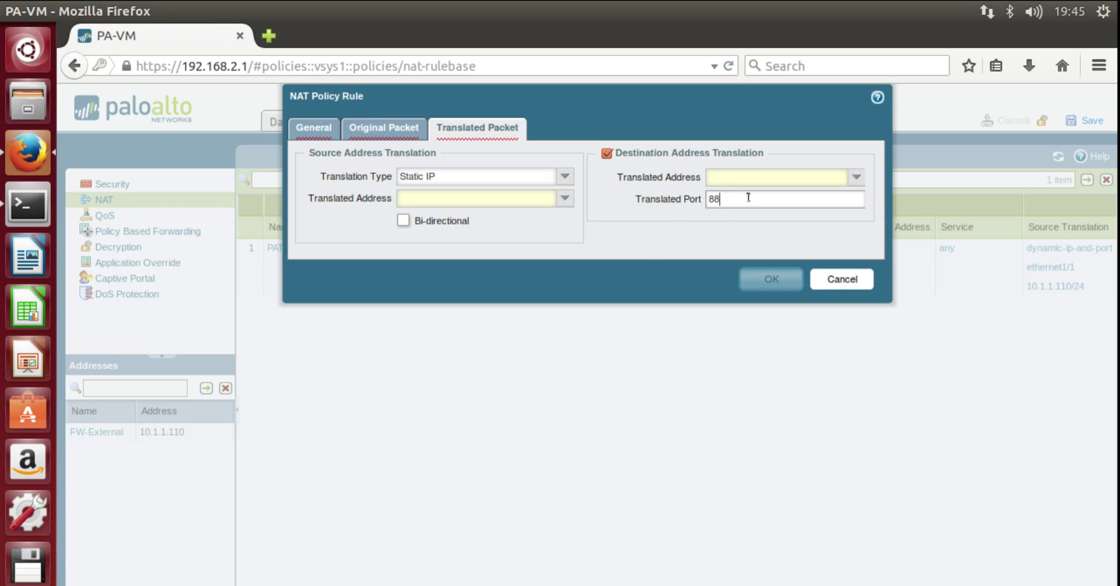
{"action": "left_click", "coordinate": [825, 281]}
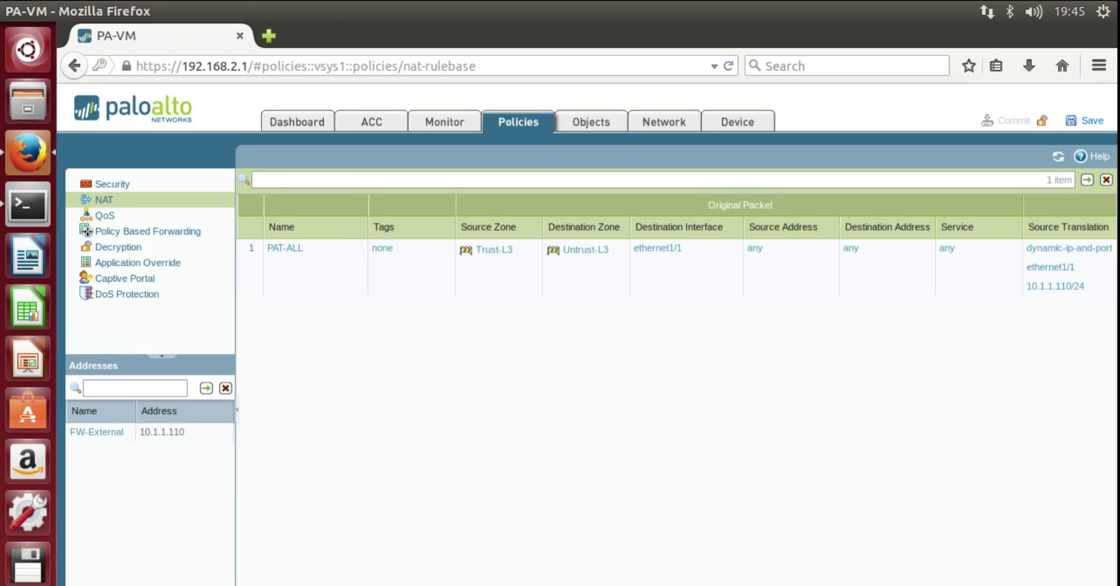
Create NAT rule WEB-NAT with source and destination zone Untrust-L3
{"action": "left_click", "coordinate": [263, 584]}
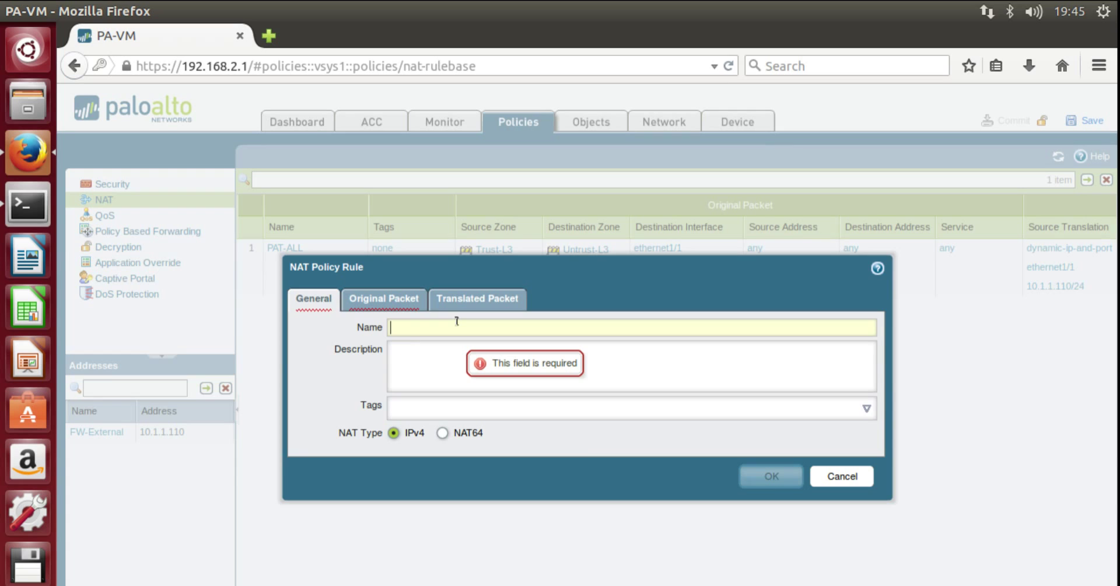
{"action": "type", "text": "WEB-"}
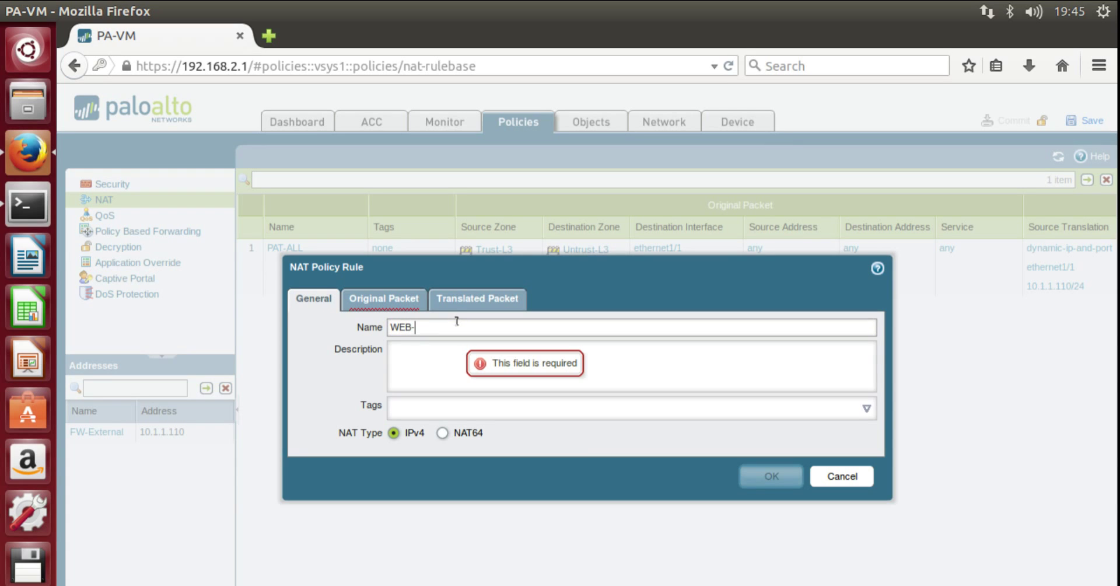
{"action": "type", "text": "NAT"}
{"action": "left_click", "coordinate": [396, 300]}
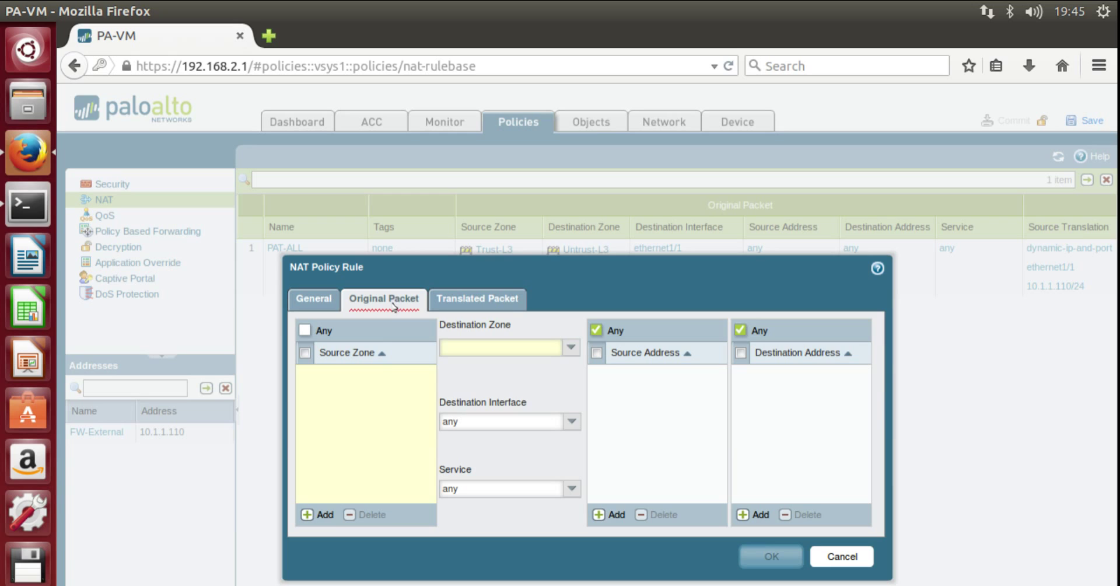
{"action": "left_click", "coordinate": [310, 514]}
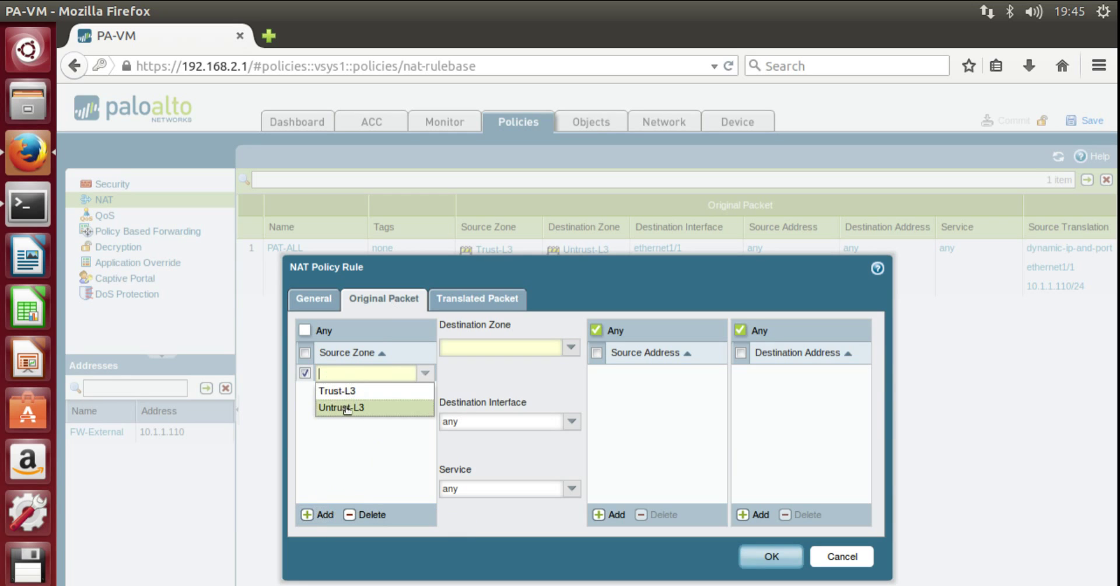
{"action": "left_click", "coordinate": [349, 410]}
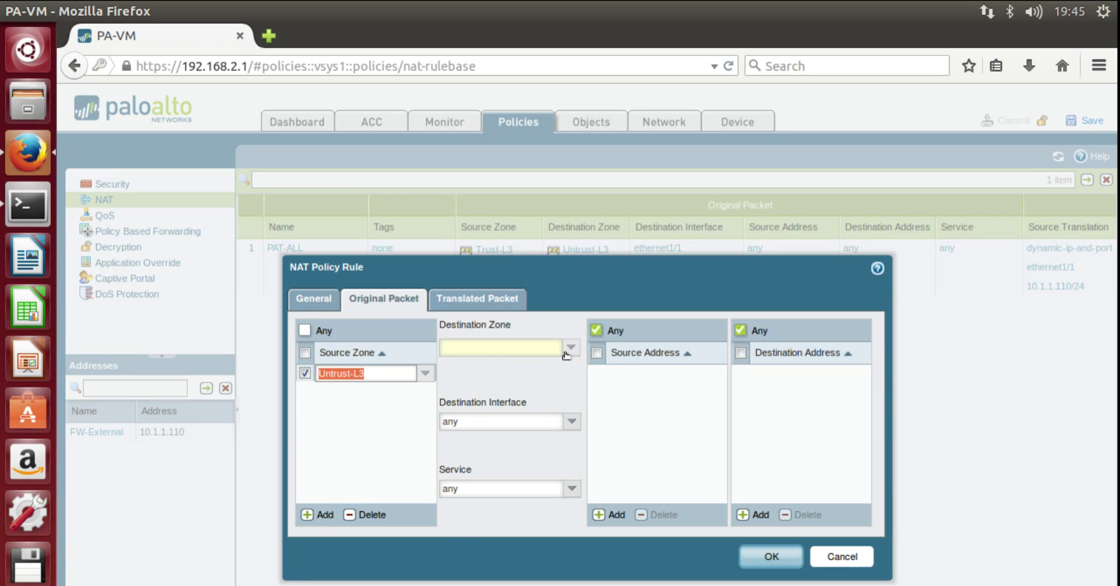
{"action": "left_click", "coordinate": [565, 350]}
{"action": "left_click", "coordinate": [528, 384]}
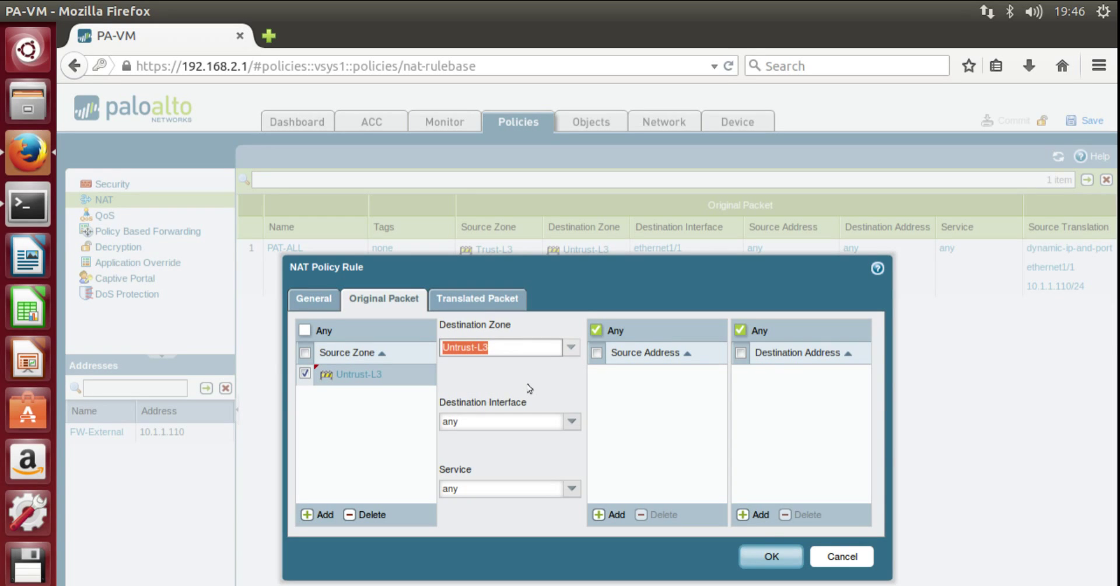
{"action": "left_click", "coordinate": [528, 388]}
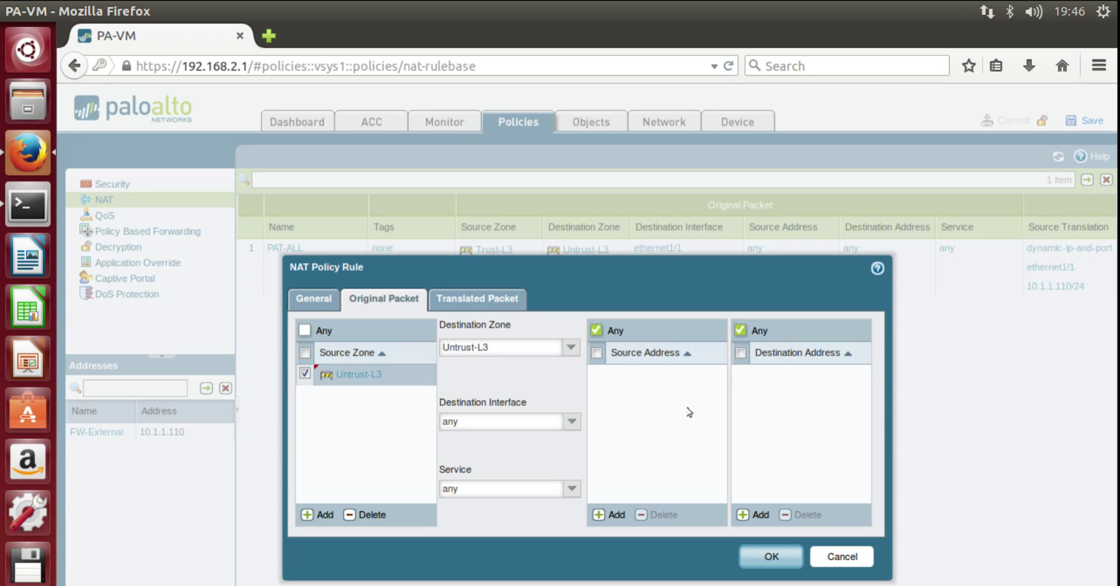
Set destination interface ethernet1/1, service service-http and destination address FW-External
{"action": "left_click", "coordinate": [572, 423]}
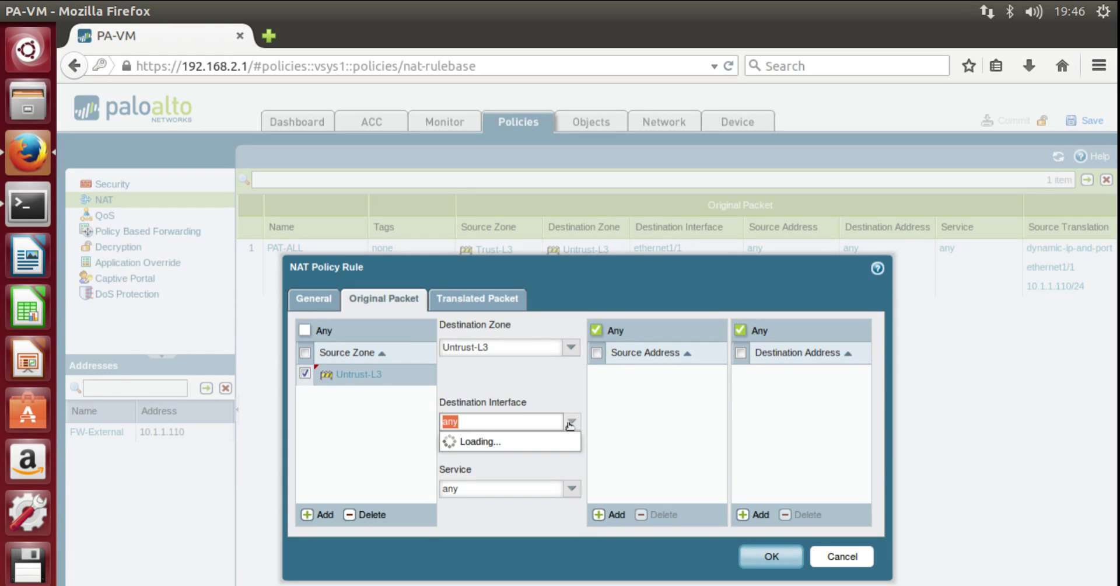
{"action": "left_click", "coordinate": [547, 456]}
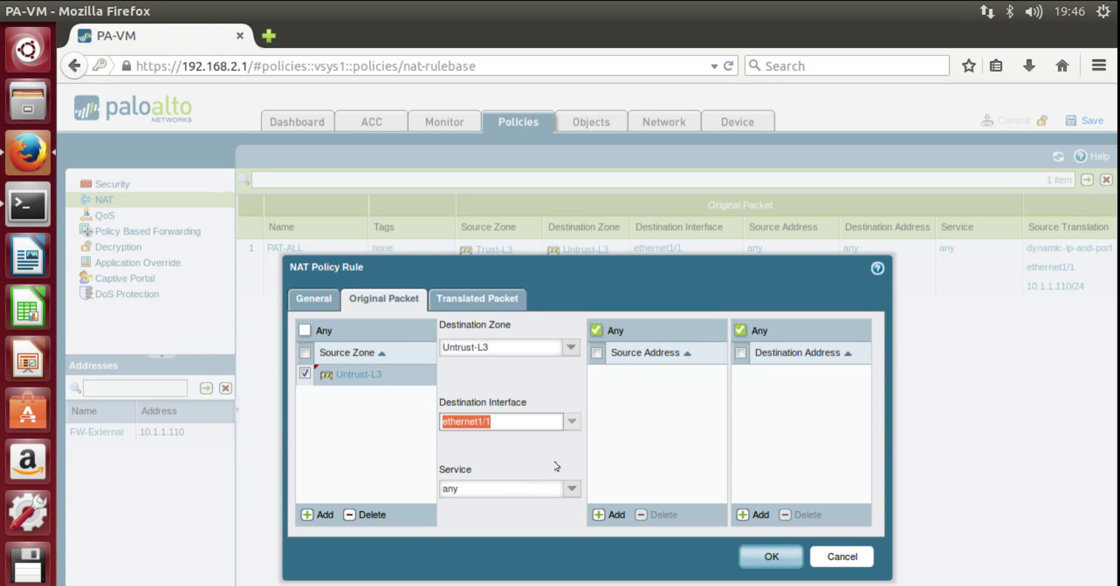
{"action": "left_click", "coordinate": [572, 488]}
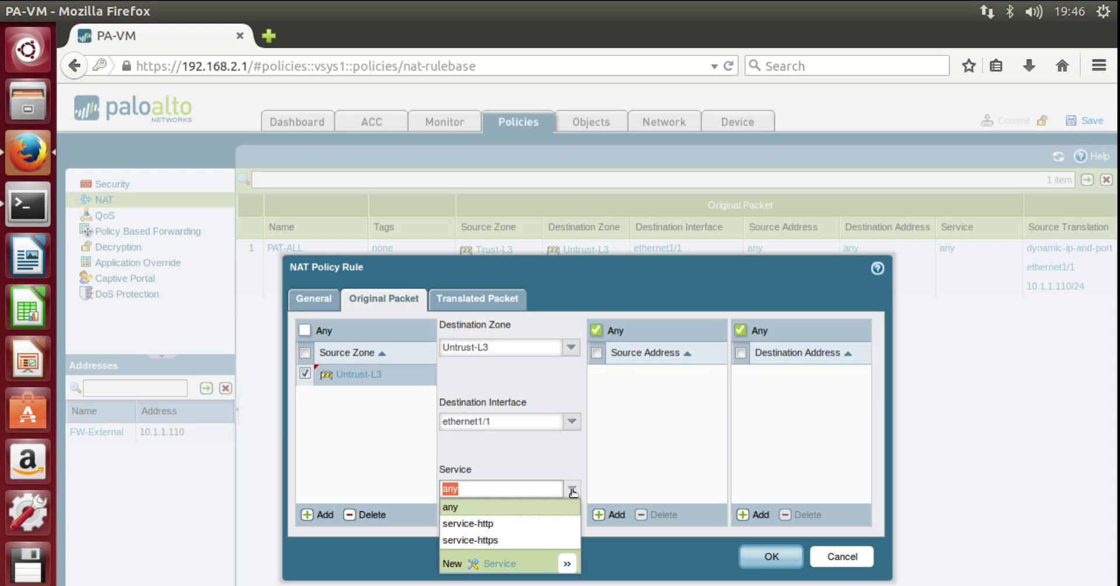
{"action": "left_click", "coordinate": [549, 524]}
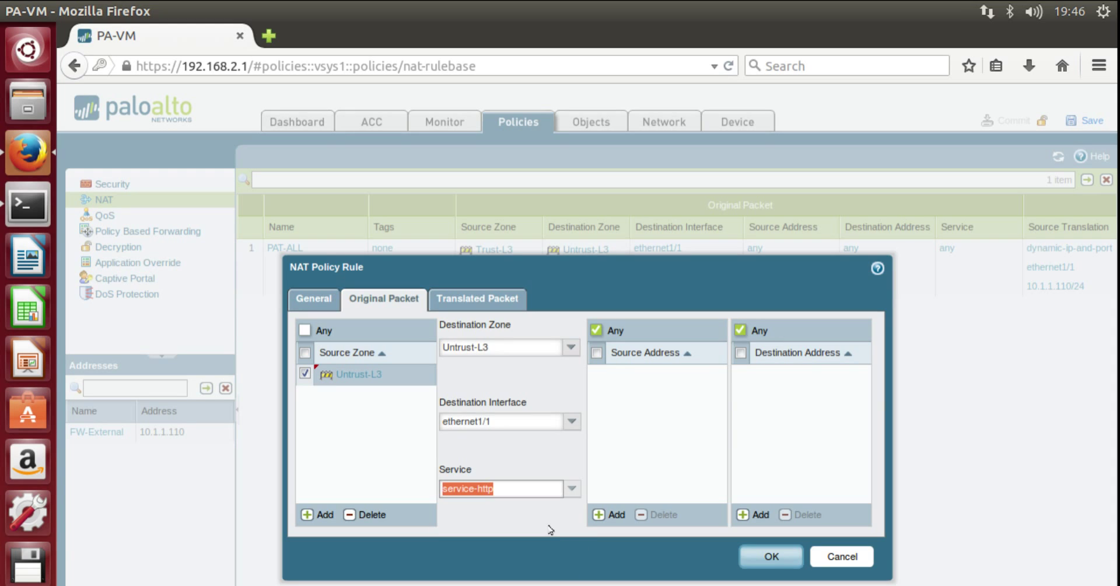
{"action": "left_click", "coordinate": [757, 514]}
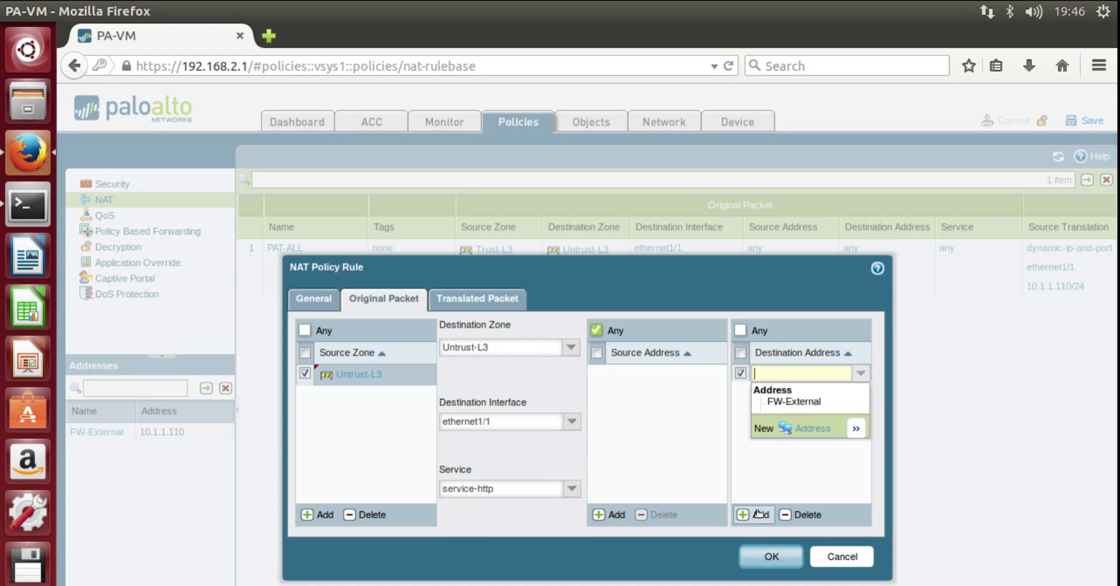
{"action": "left_click", "coordinate": [803, 408]}
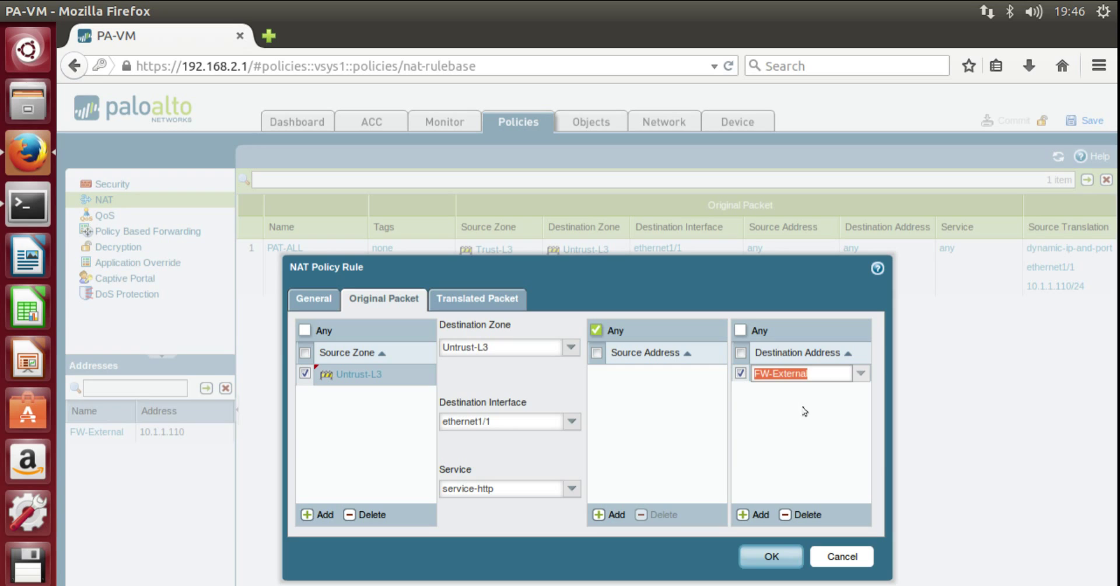
{"action": "left_click", "coordinate": [779, 442]}
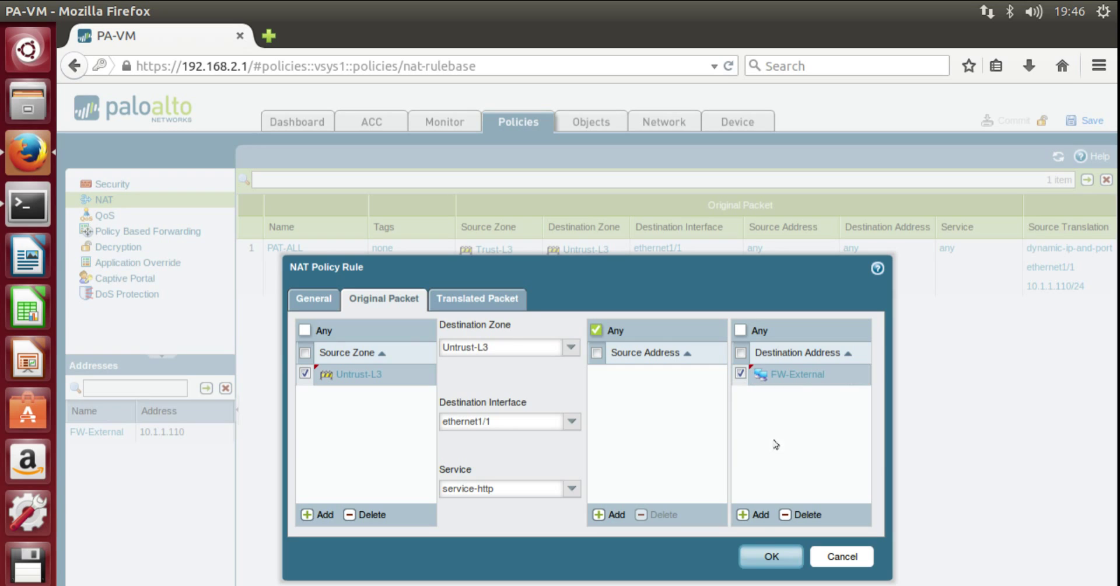
{"action": "left_click", "coordinate": [477, 296]}
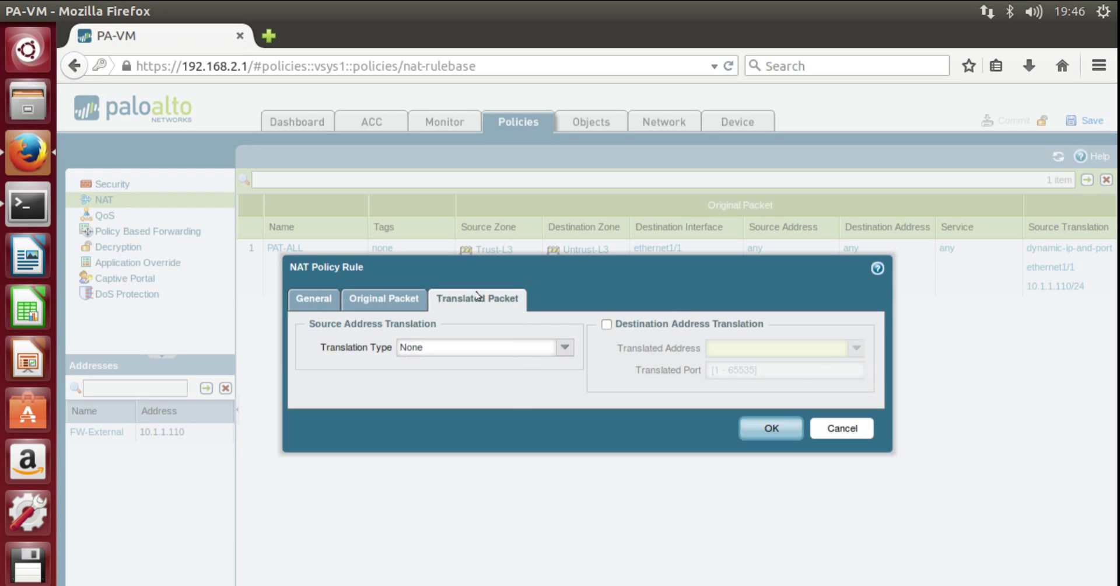
Enable destination translation to 192.168.2.100, save WEB-NAT, and switch to Security policies
{"action": "left_click", "coordinate": [606, 325]}
{"action": "left_click", "coordinate": [726, 345]}
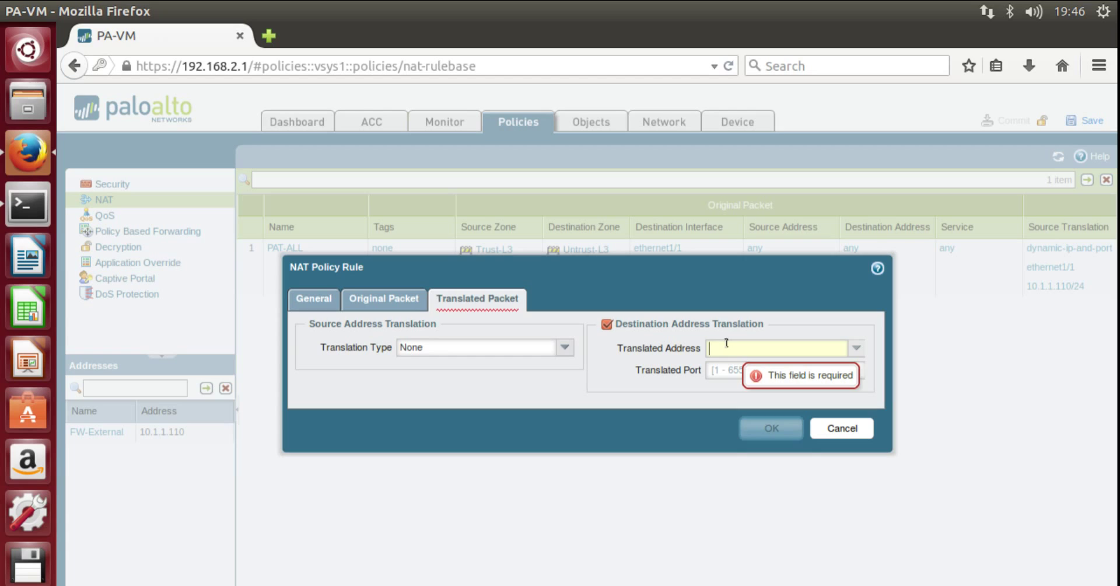
{"action": "type", "text": "192.168"}
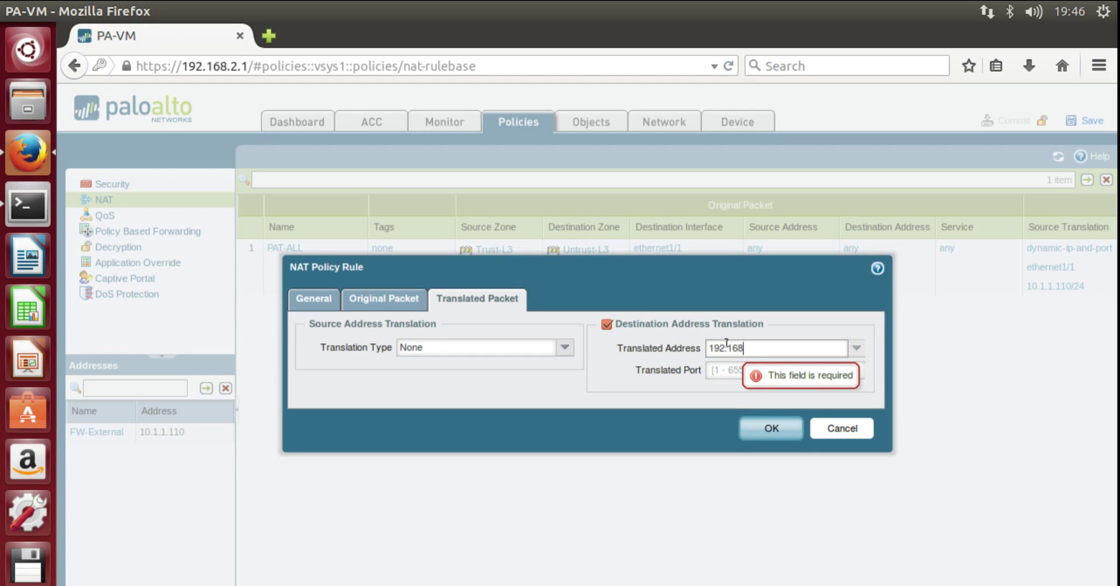
{"action": "type", "text": ".2.100"}
{"action": "left_click", "coordinate": [679, 417]}
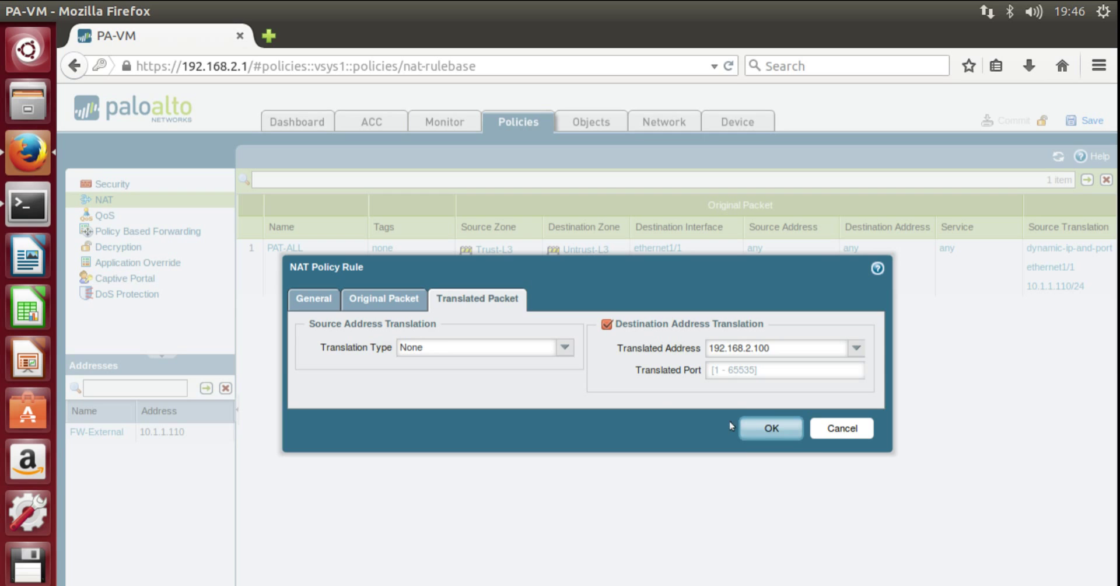
{"action": "left_click", "coordinate": [763, 432]}
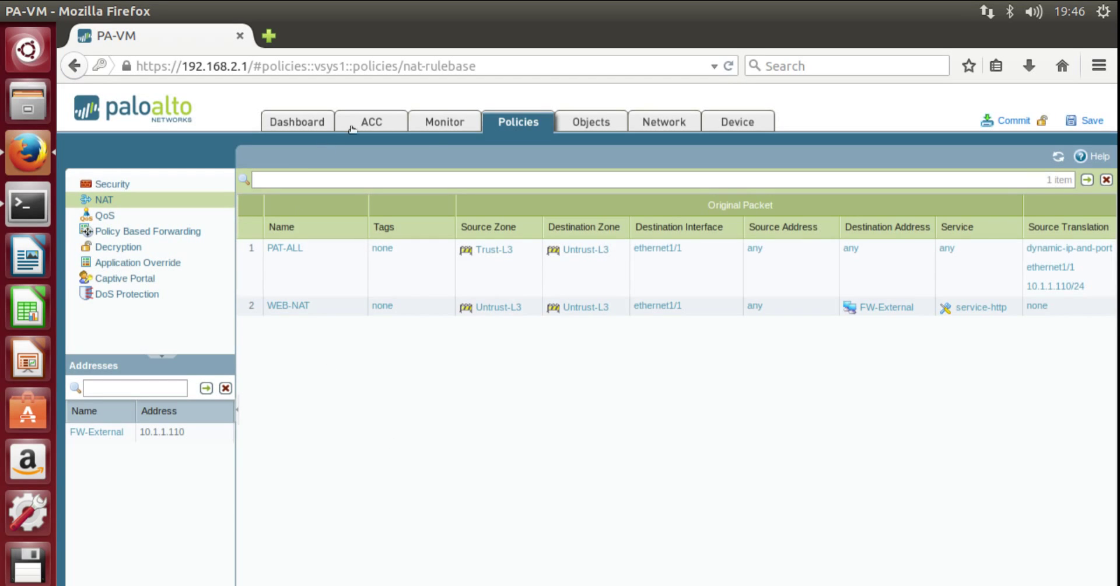
{"action": "left_click", "coordinate": [113, 187]}
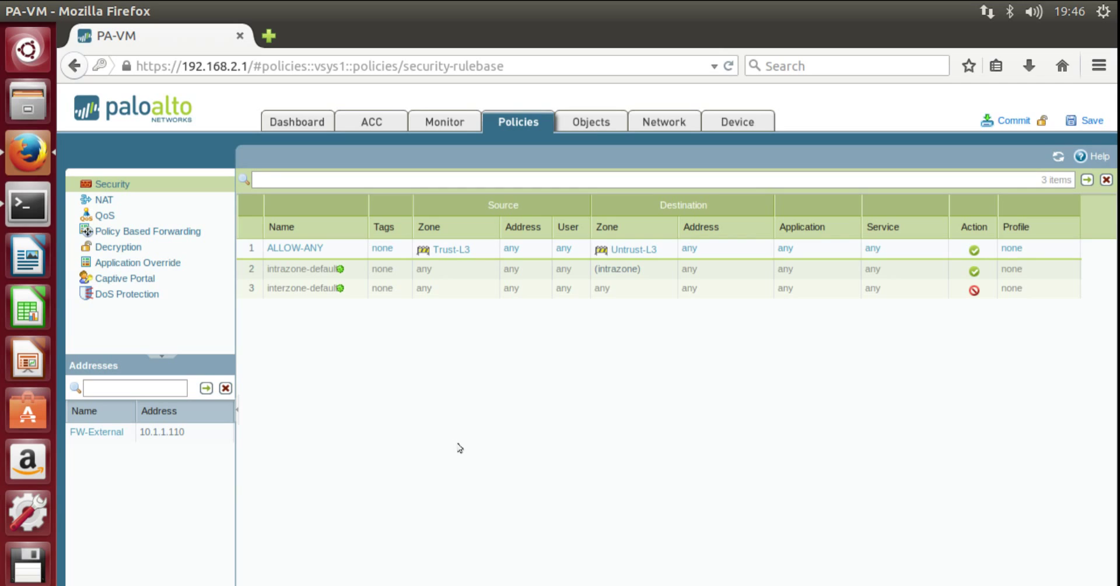
Create security rule WEB-ACL from Untrust-L3 to Trust-L3 with destination address FW-External
{"action": "left_click", "coordinate": [360, 557]}
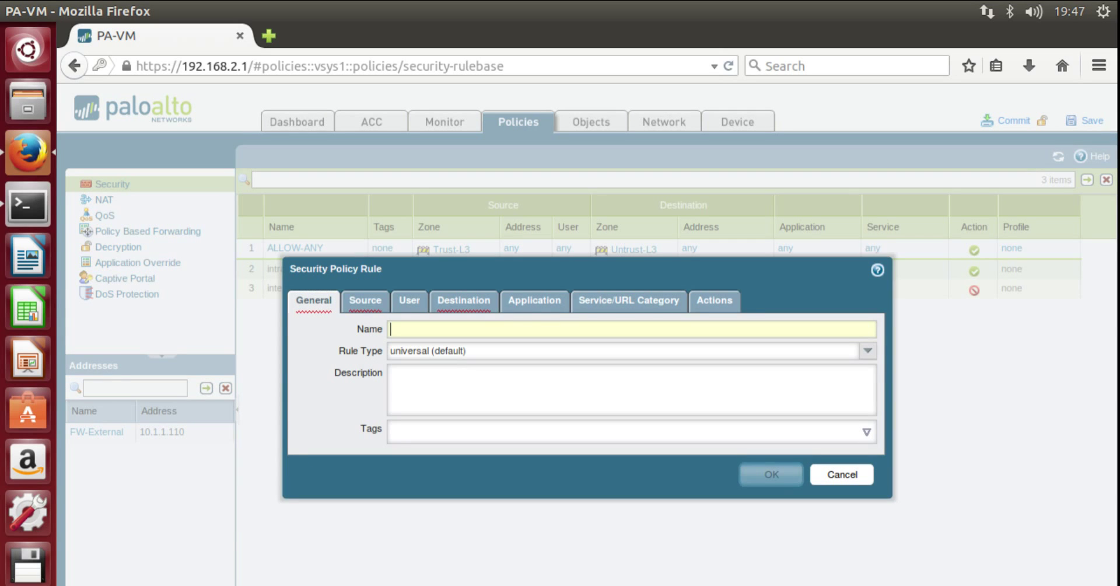
{"action": "type", "text": "WEB"}
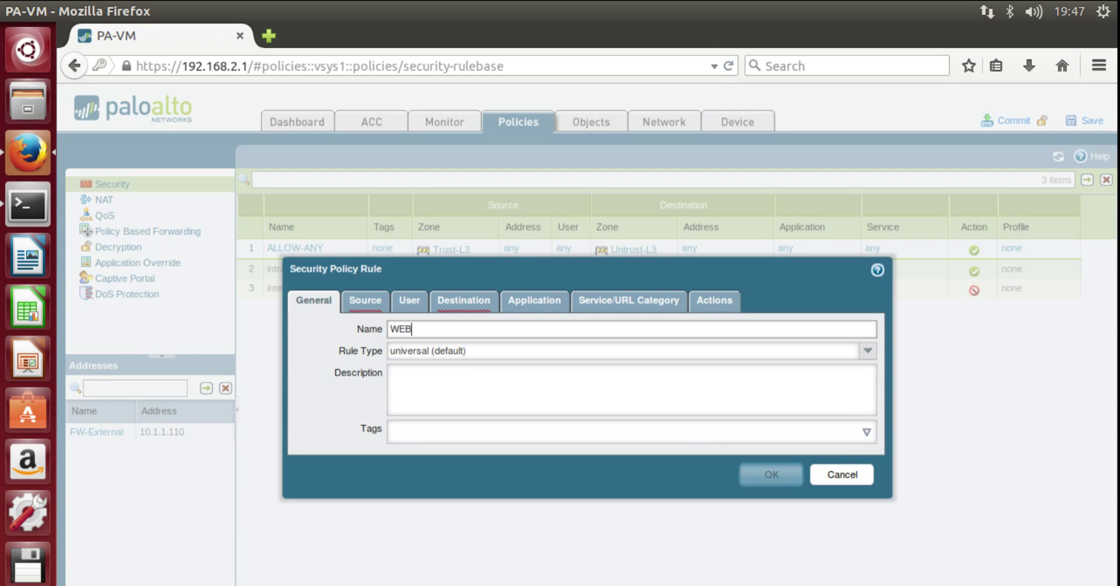
{"action": "type", "text": "-ACL"}
{"action": "left_click", "coordinate": [366, 300]}
{"action": "left_click", "coordinate": [321, 513]}
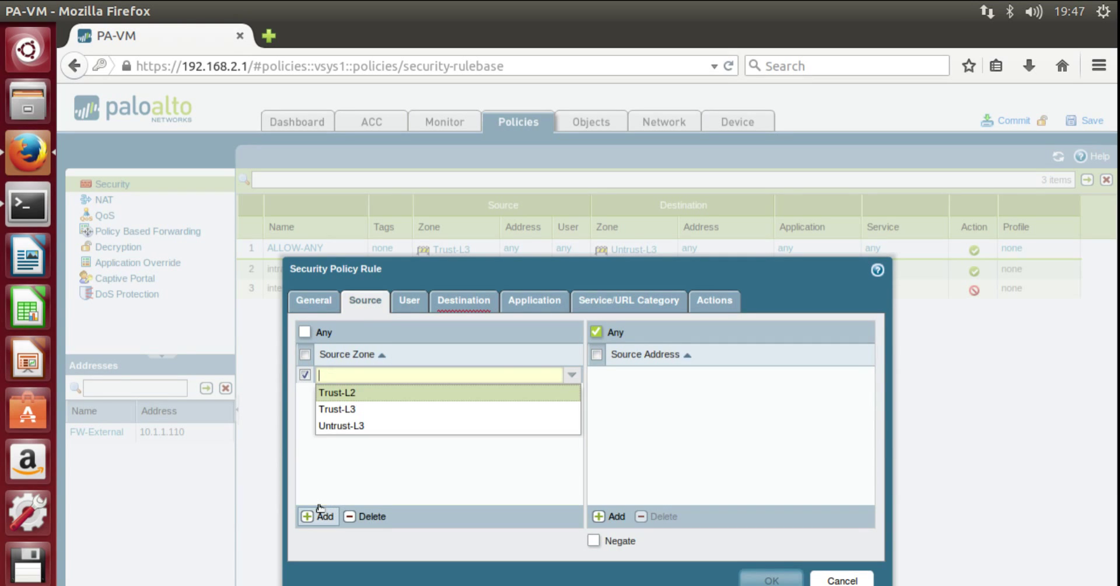
{"action": "left_click", "coordinate": [347, 426]}
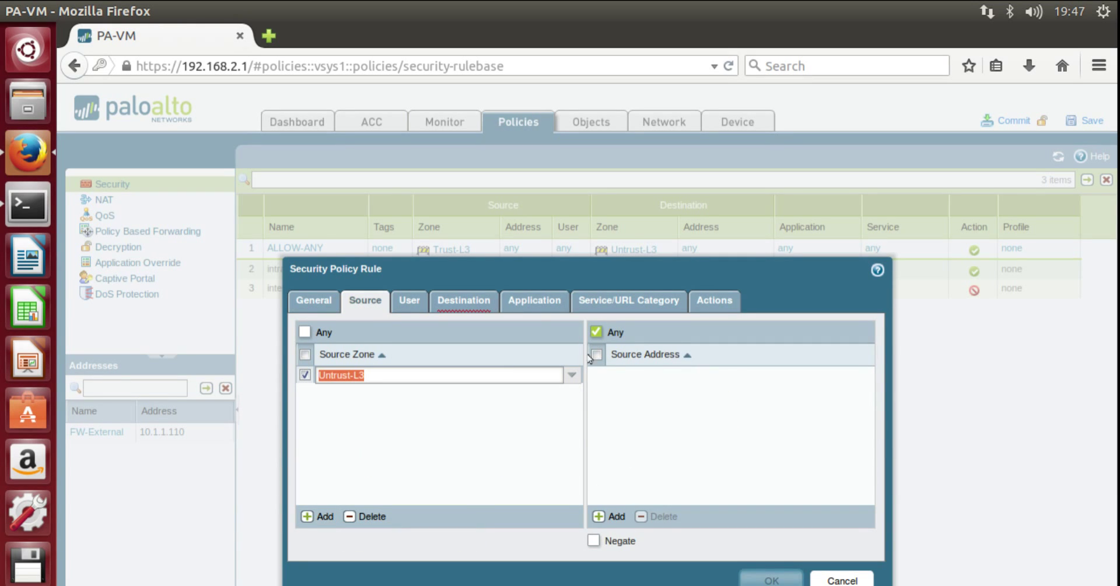
{"action": "left_click", "coordinate": [464, 302]}
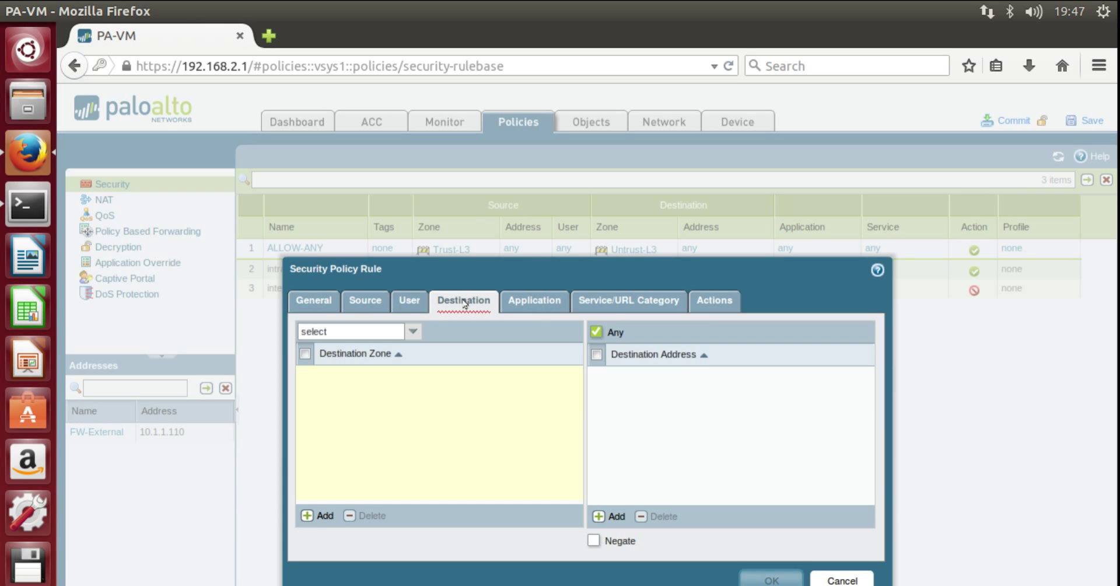
{"action": "left_click", "coordinate": [313, 515]}
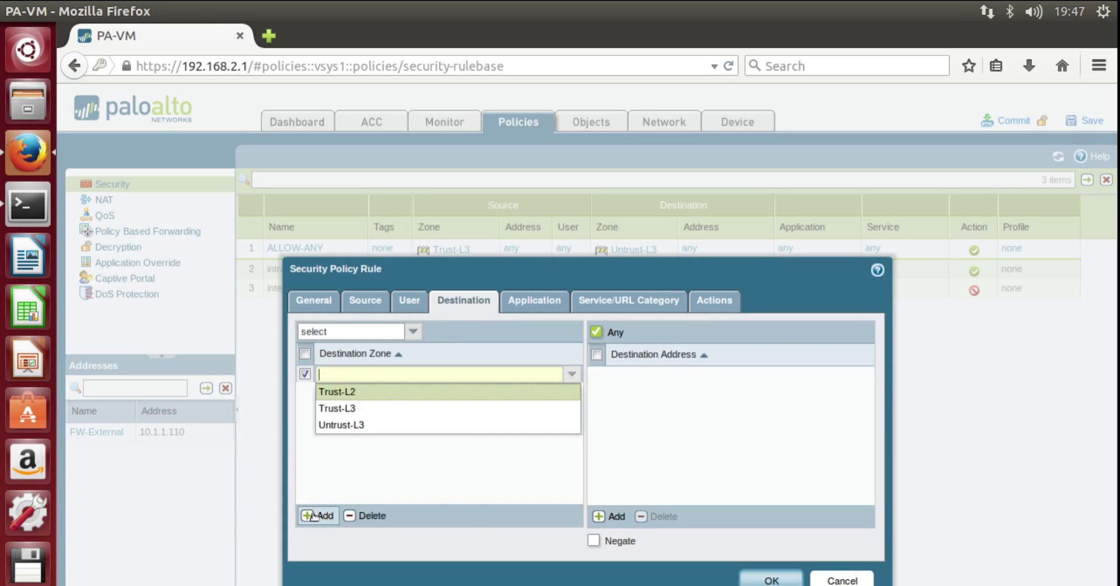
{"action": "left_click", "coordinate": [356, 410]}
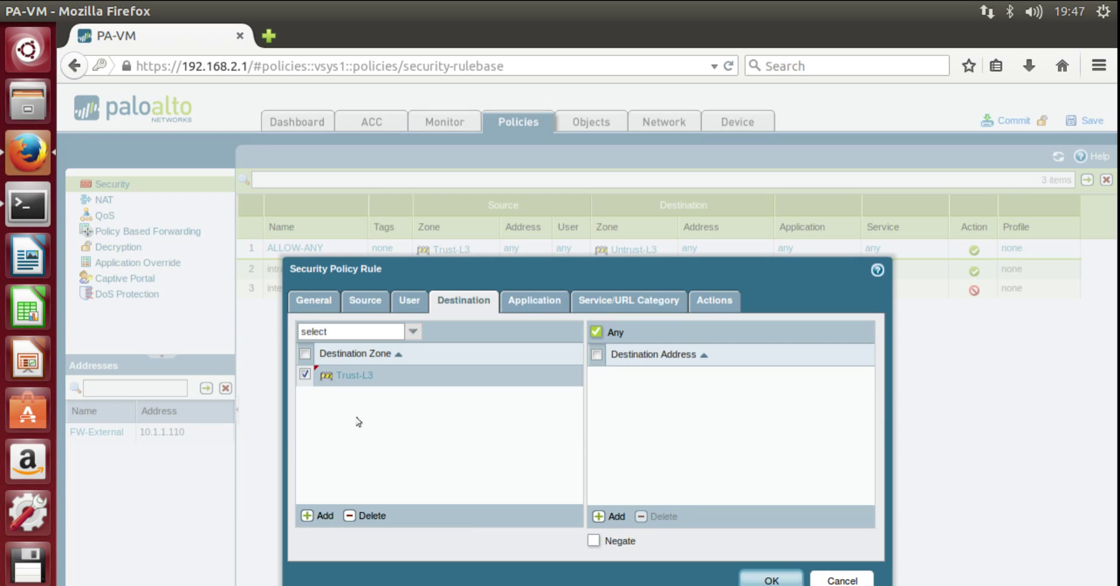
{"action": "left_click", "coordinate": [607, 517]}
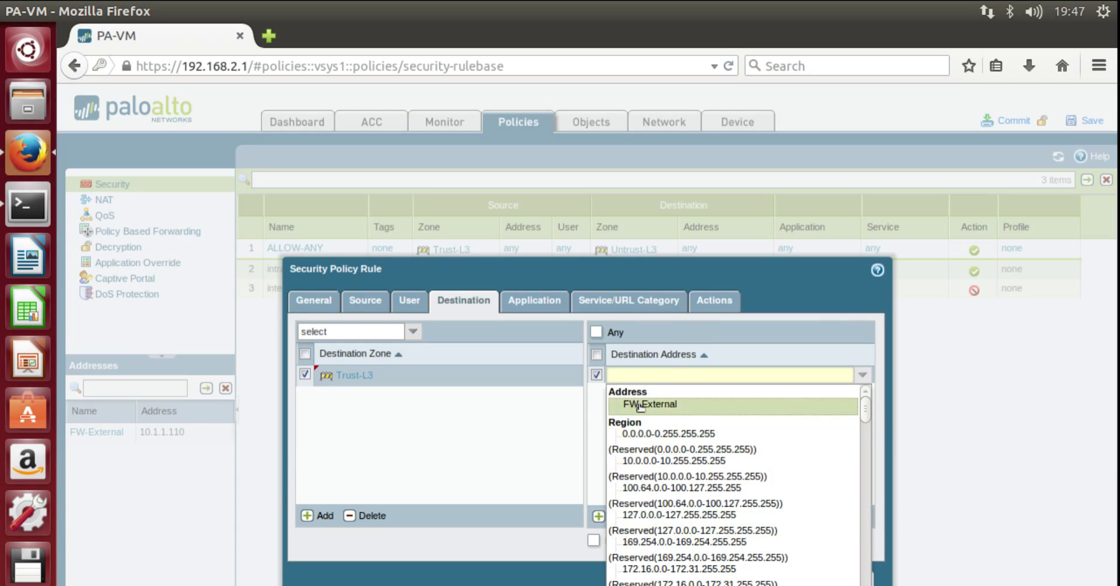
{"action": "left_click", "coordinate": [642, 408]}
{"action": "left_click", "coordinate": [678, 450]}
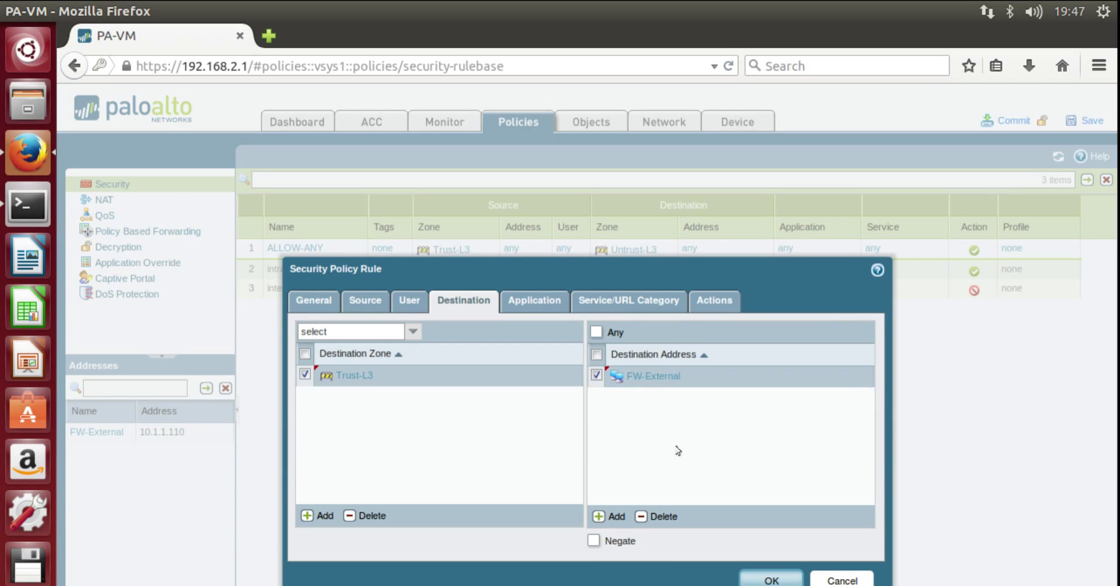
Set WEB-ACL's service to service-http with Allow action and save the rule
{"action": "left_click", "coordinate": [530, 306]}
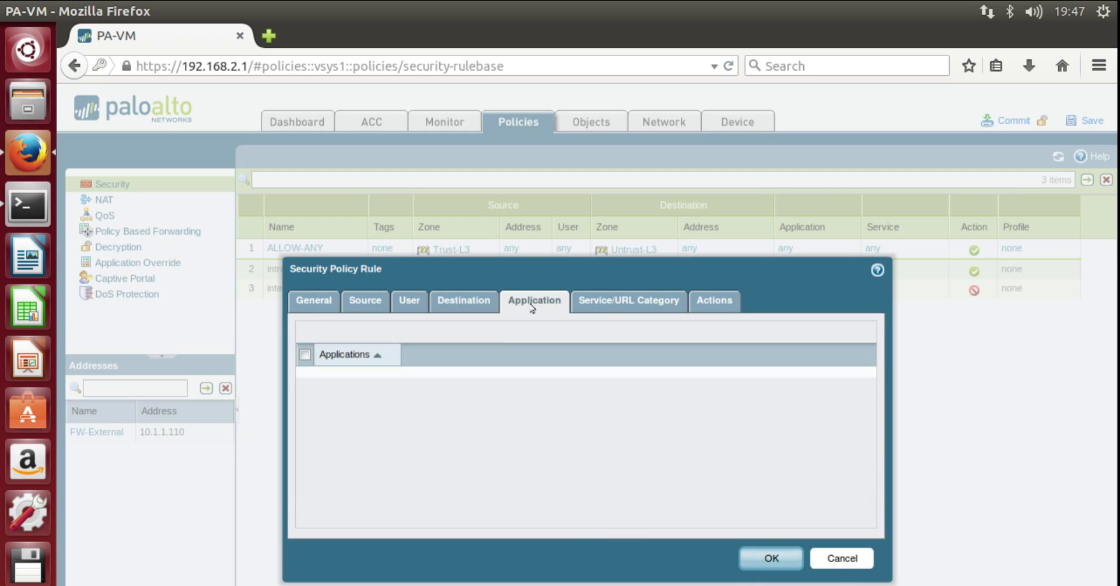
{"action": "left_click", "coordinate": [634, 303]}
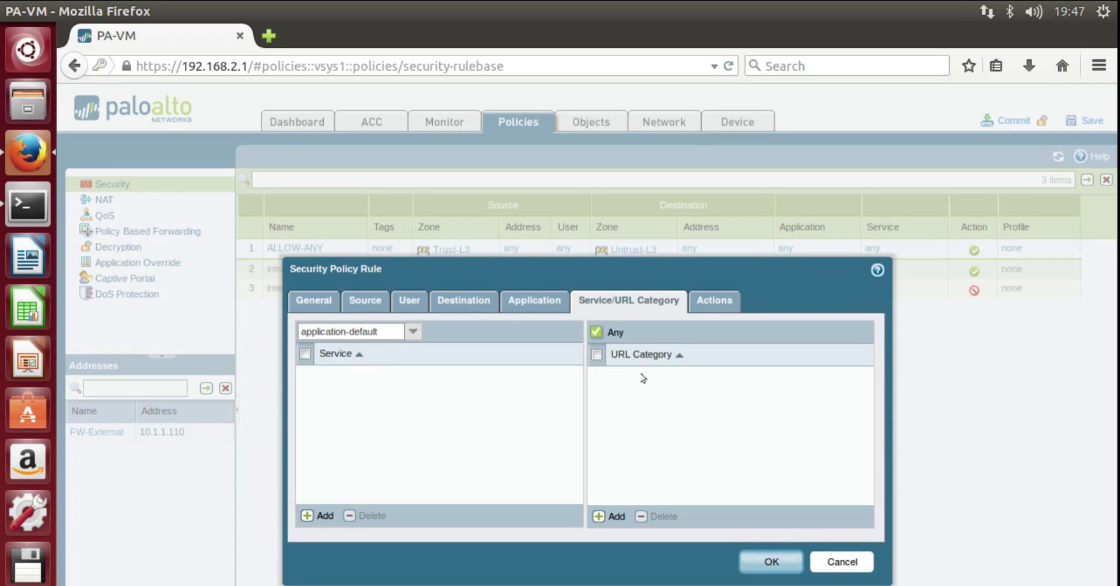
{"action": "left_click", "coordinate": [315, 516]}
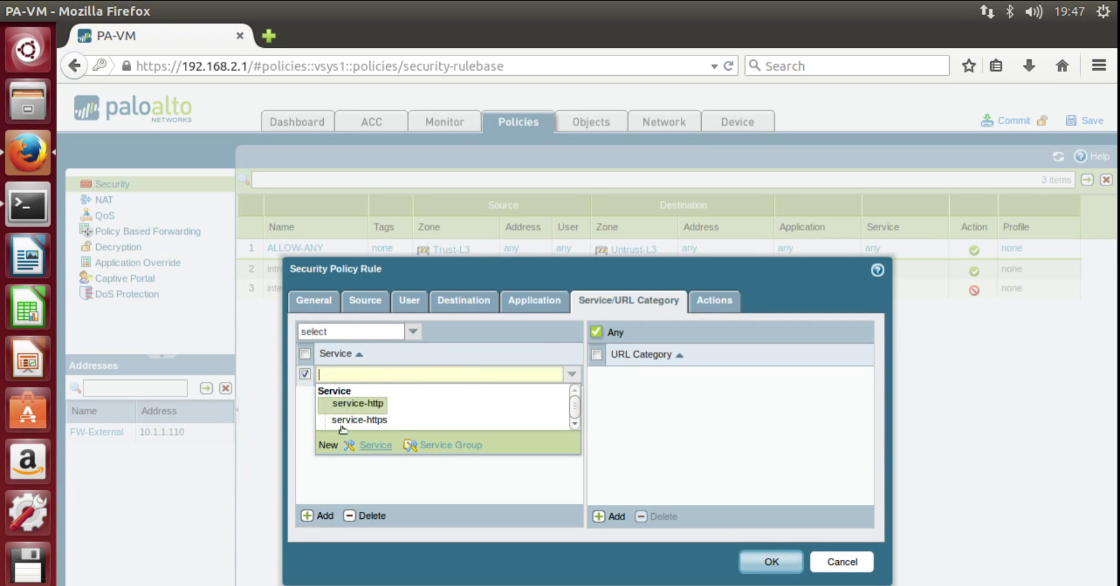
{"action": "left_click", "coordinate": [362, 422]}
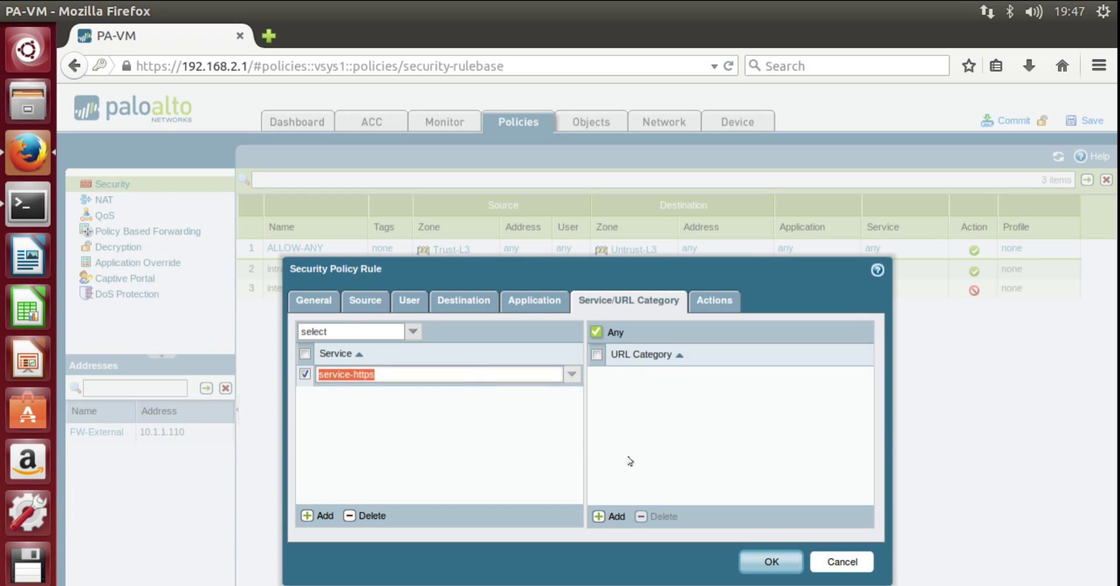
{"action": "left_click", "coordinate": [571, 374]}
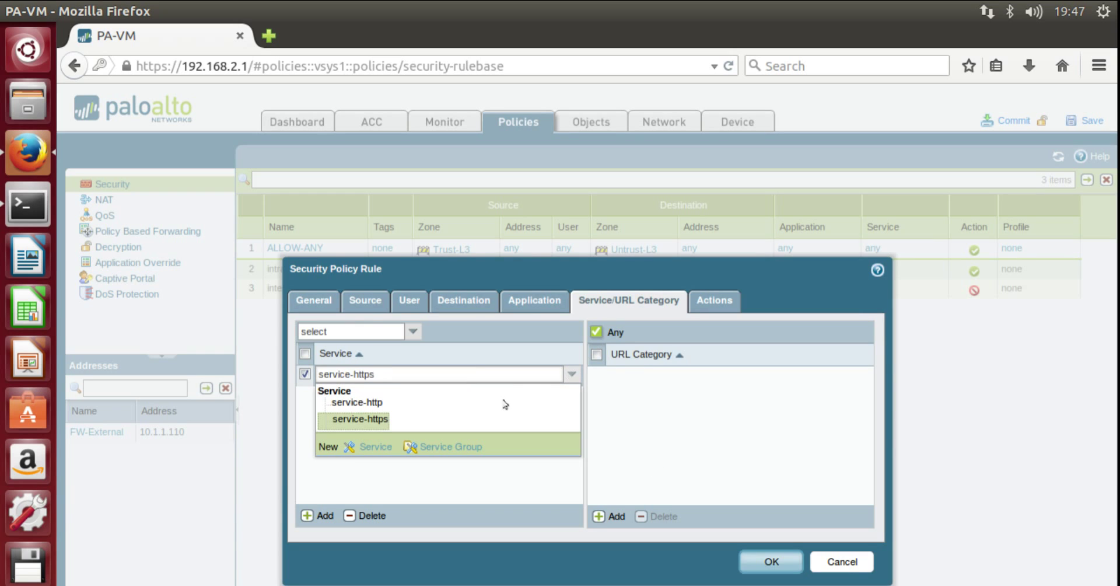
{"action": "left_click", "coordinate": [387, 402]}
{"action": "left_click", "coordinate": [568, 376]}
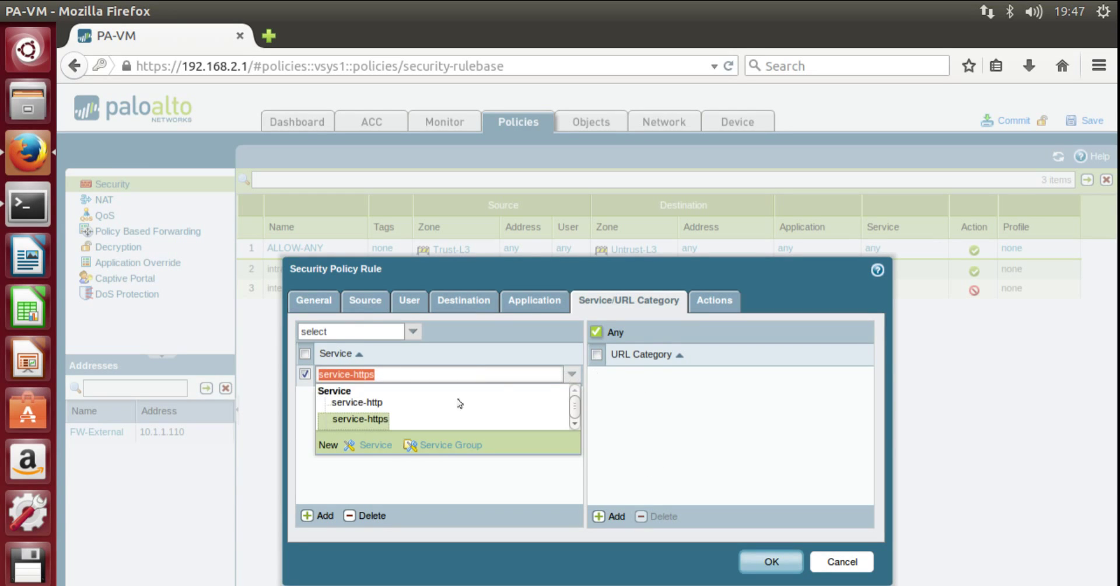
{"action": "left_click", "coordinate": [362, 402]}
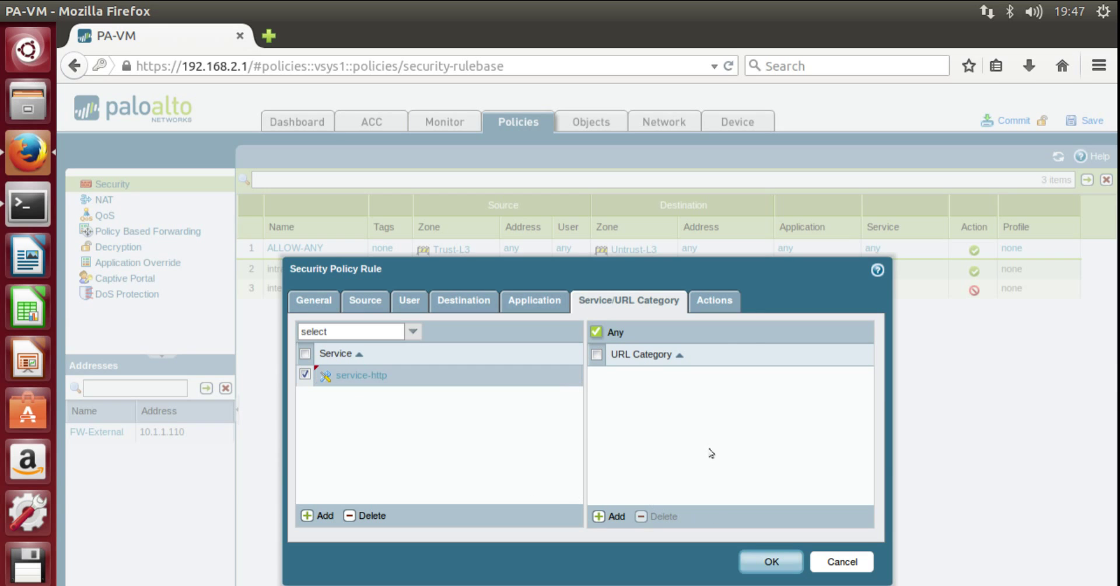
{"action": "left_click", "coordinate": [714, 302]}
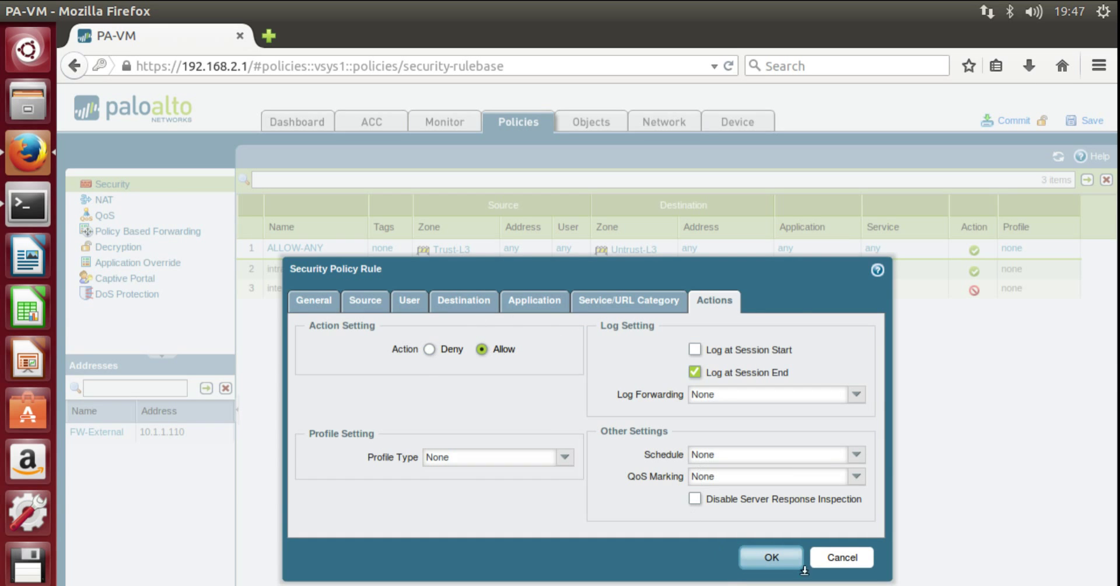
{"action": "left_click", "coordinate": [770, 562]}
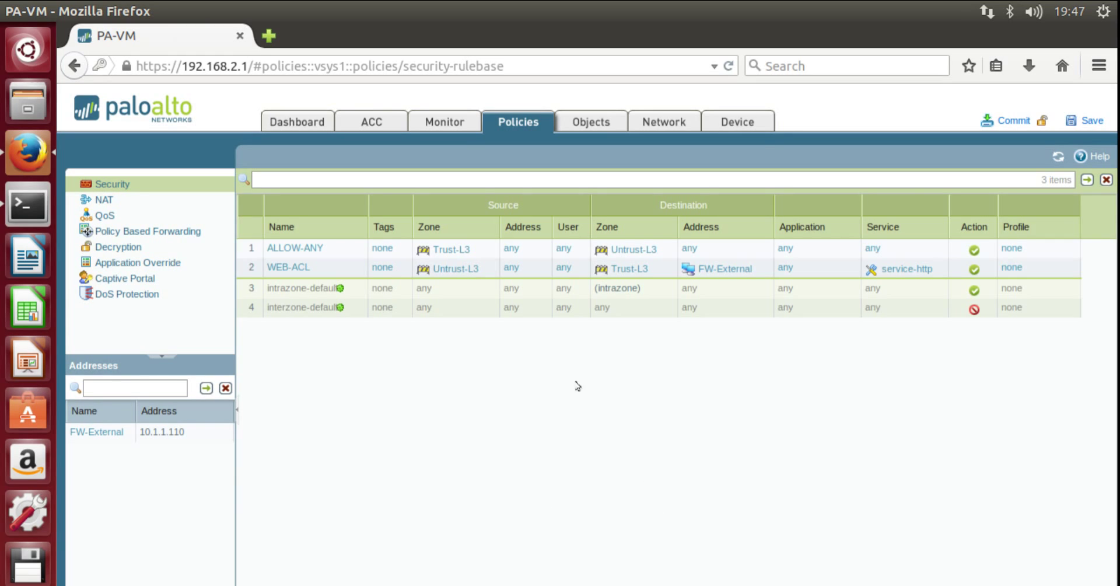
Commit the configuration, confirming the overwrite and closing the success result
{"action": "mouse_move", "coordinate": [814, 268]}
{"action": "left_click", "coordinate": [1016, 119]}
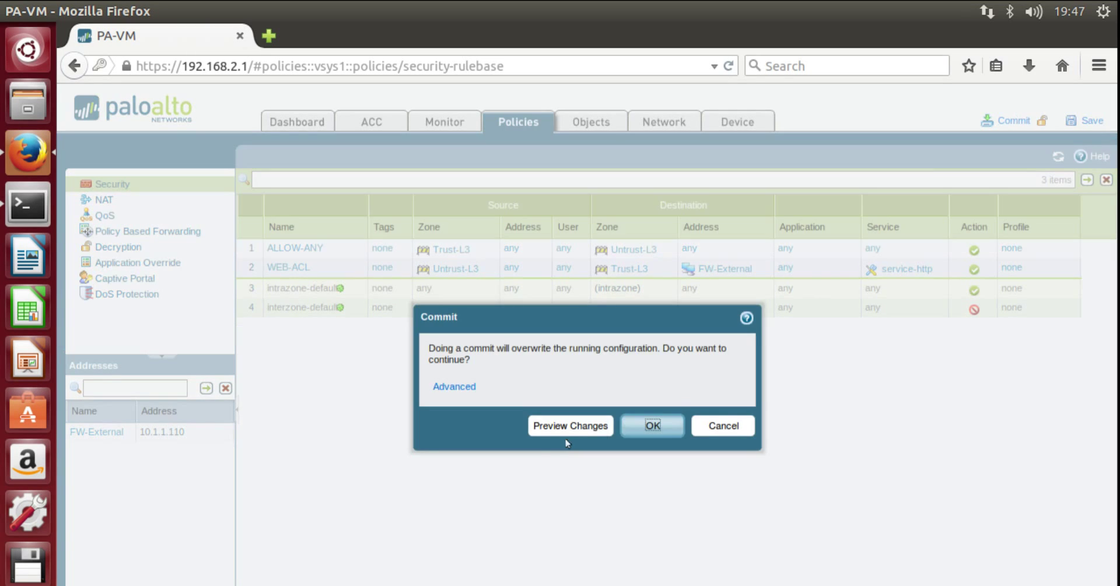
{"action": "left_click", "coordinate": [662, 428]}
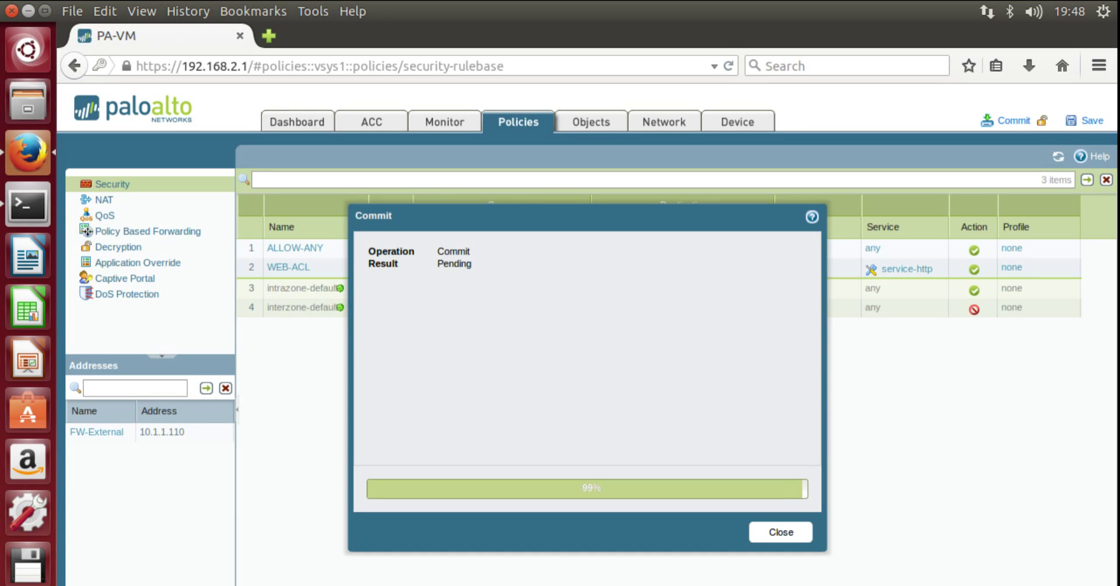
{"action": "left_click", "coordinate": [781, 531]}
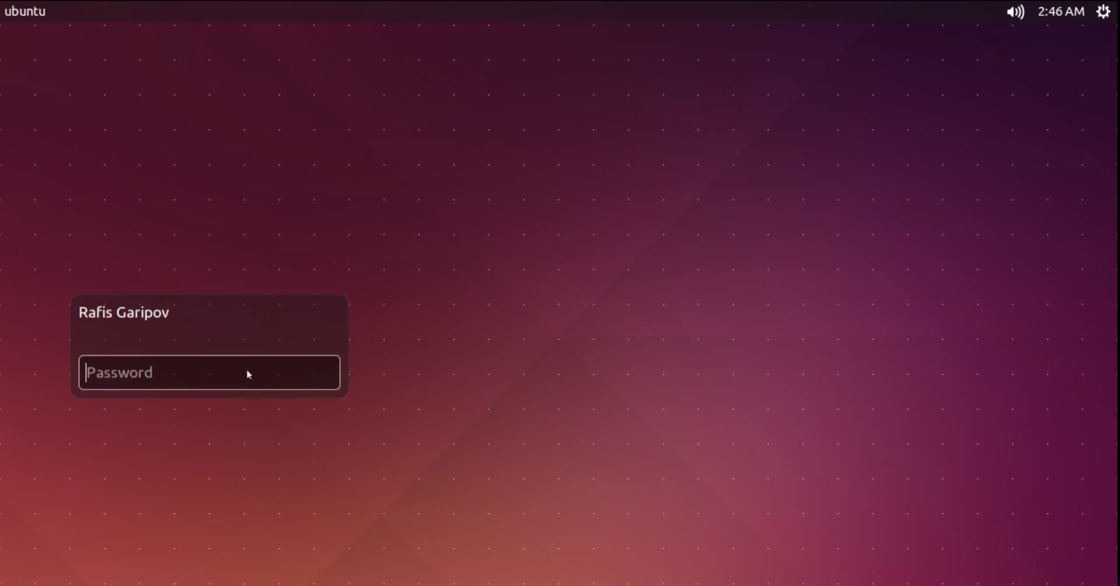
Unlock the desktop session, close Firefox and relaunch it
{"action": "type", "text": "••••"}
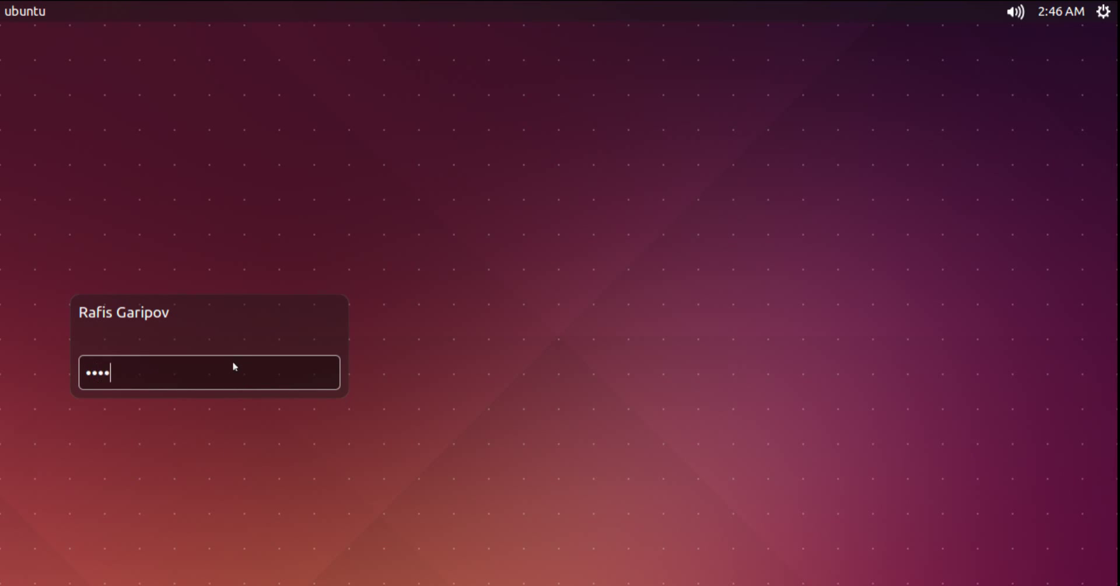
{"action": "type", "text": "•••••••"}
{"action": "key", "text": "Return"}
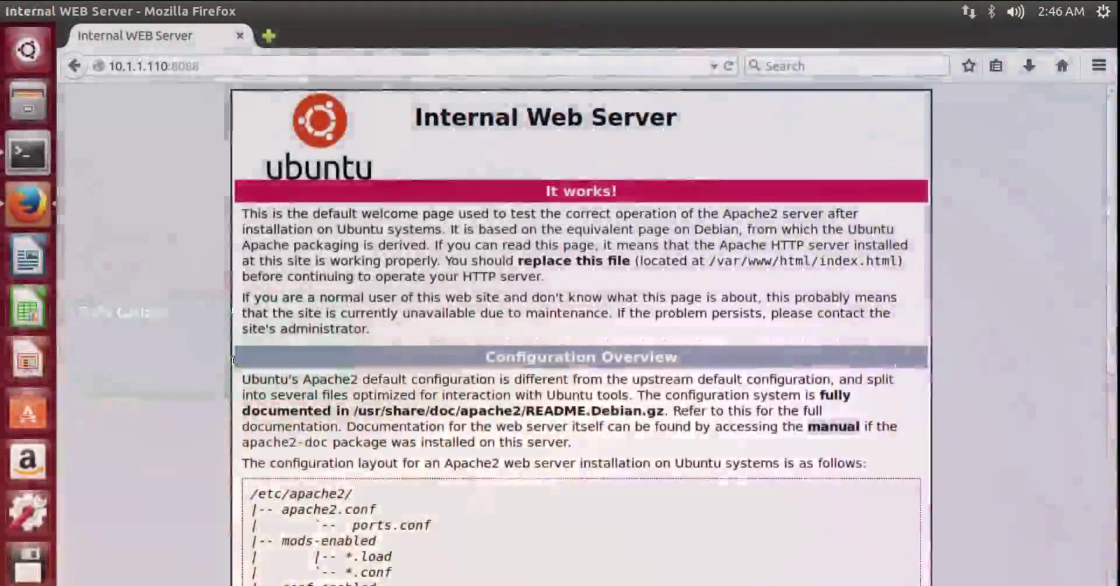
{"action": "left_click", "coordinate": [240, 36]}
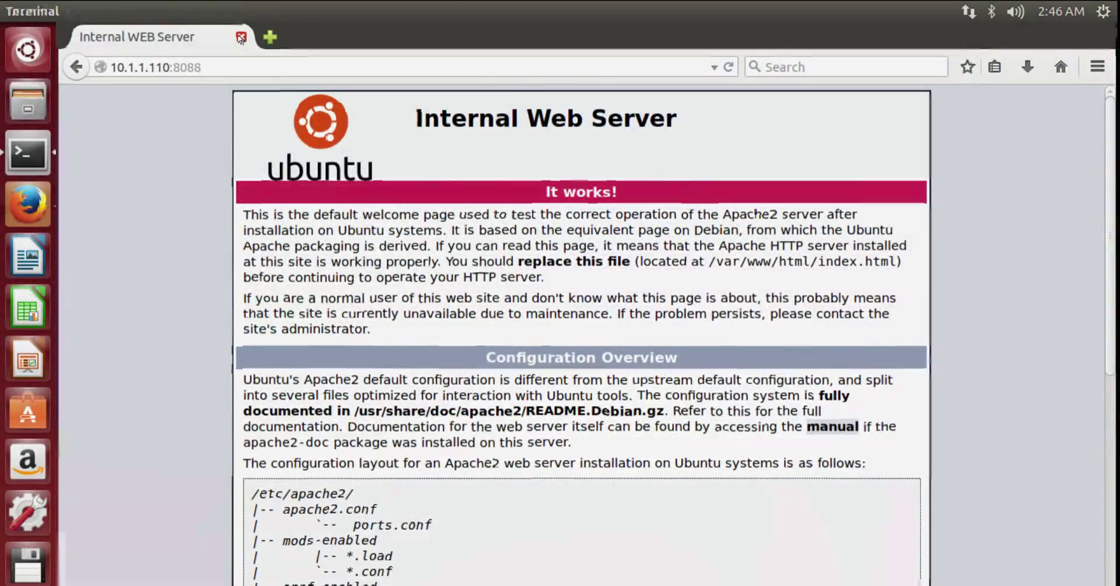
{"action": "left_click", "coordinate": [11, 204]}
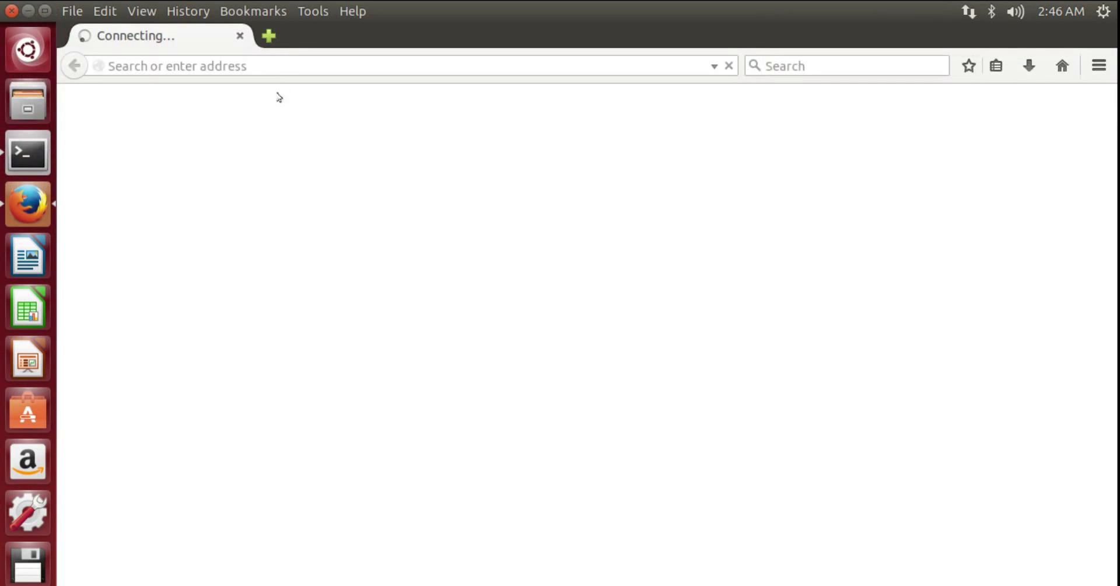
Load 10.1.1.110 in Firefox, showing the Internal Web Server's It works! page
{"action": "left_click", "coordinate": [292, 64]}
{"action": "type", "text": "10."}
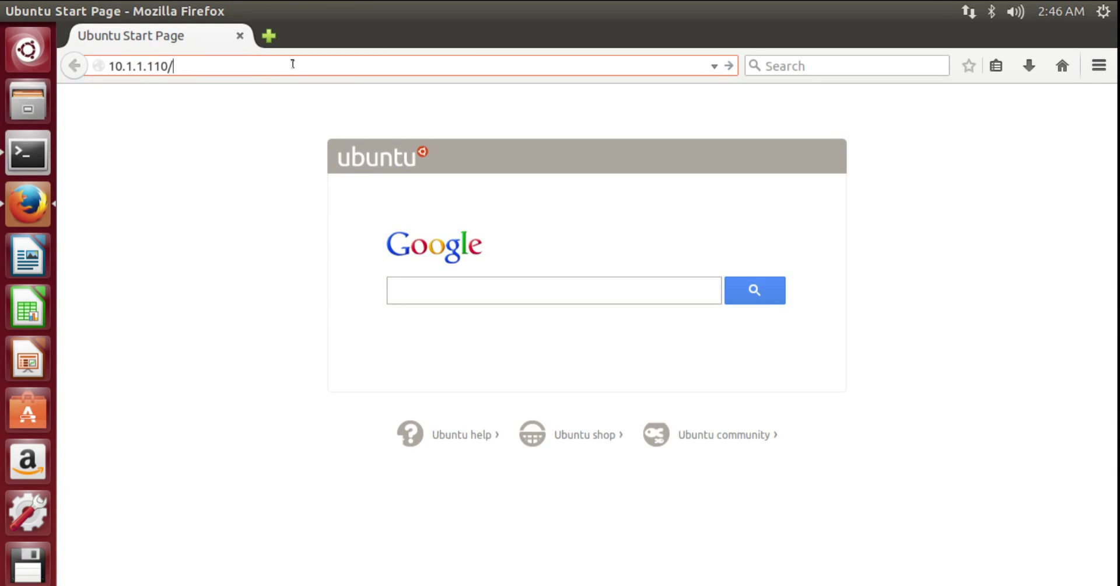
{"action": "key", "text": "BackSpace"}
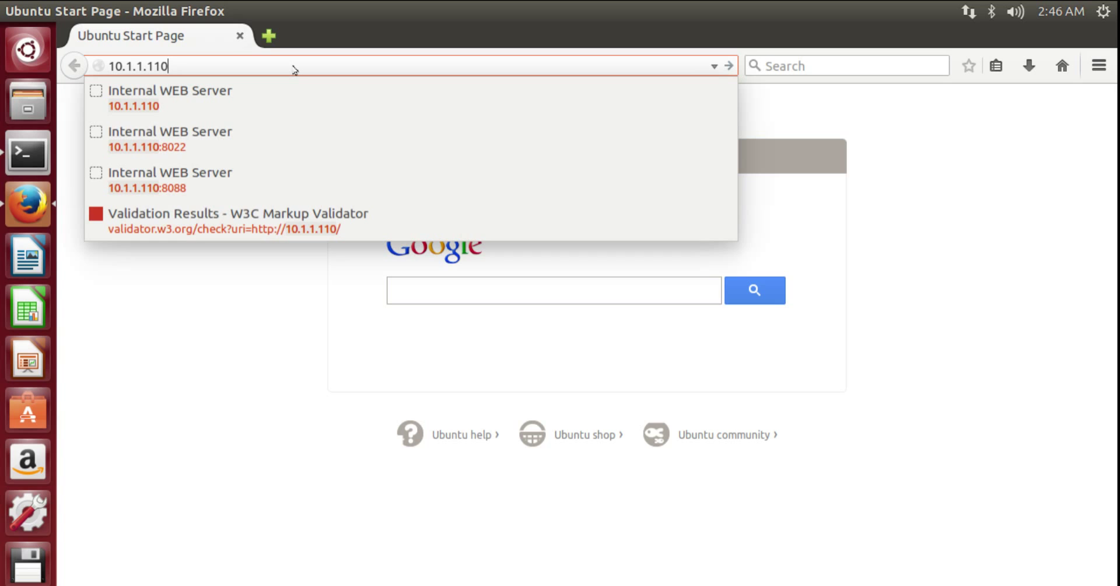
{"action": "key", "text": "Escape"}
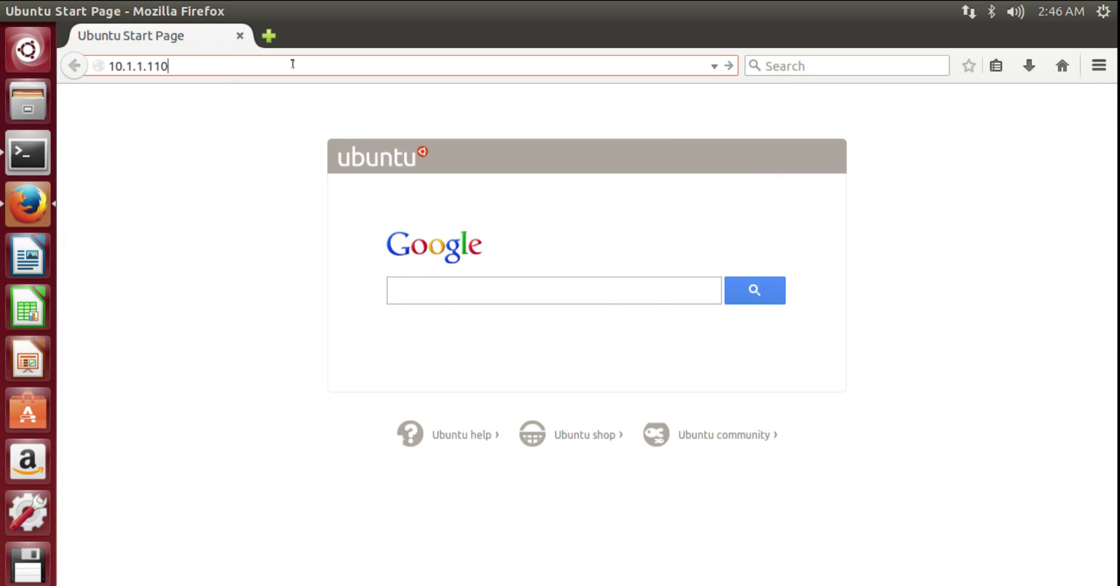
{"action": "key", "text": "Return"}
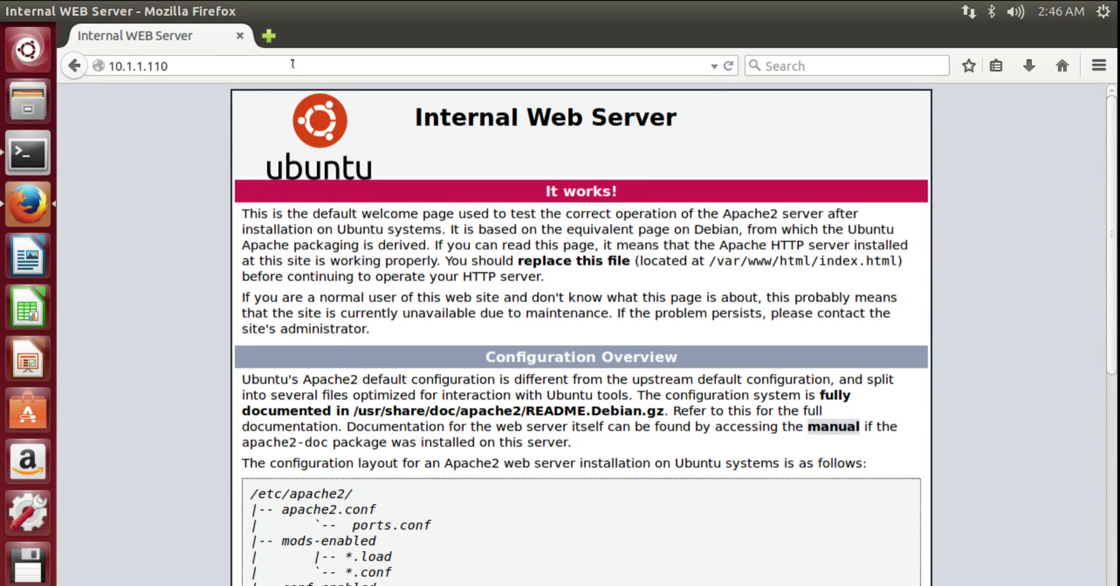
{"action": "left_click", "coordinate": [168, 65]}
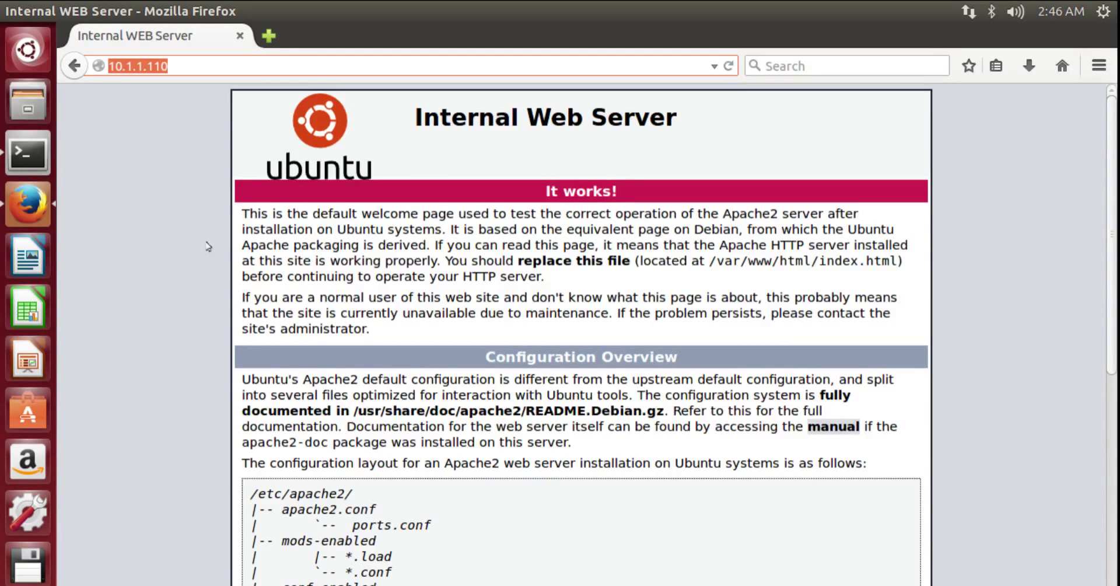
Create a new service tcp-8080 with destination port 8080 from WEB-ACL's service list
{"action": "left_click", "coordinate": [209, 231]}
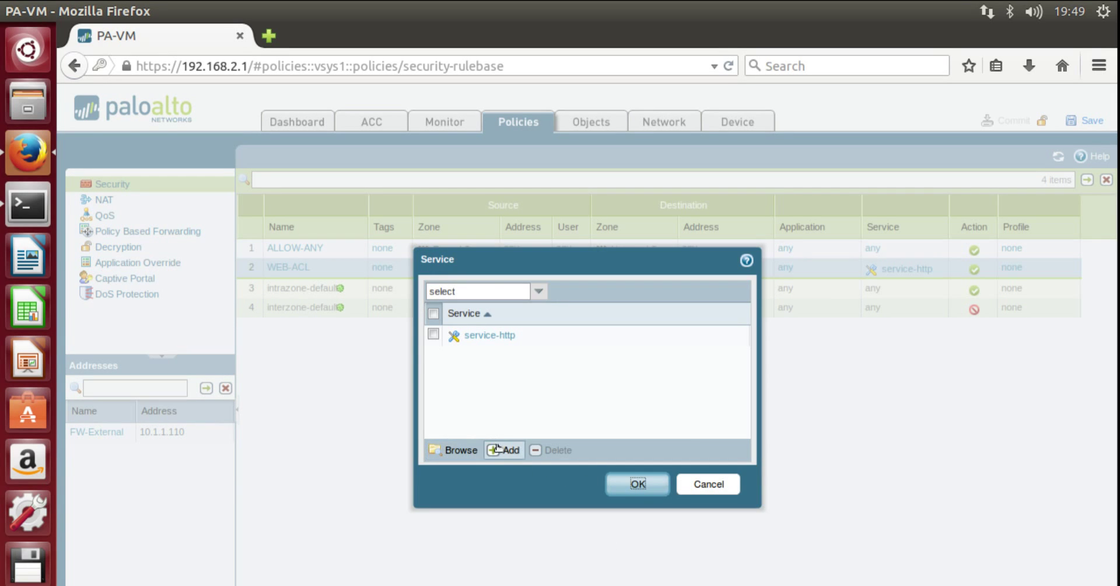
{"action": "left_click", "coordinate": [496, 450]}
{"action": "left_click", "coordinate": [495, 427]}
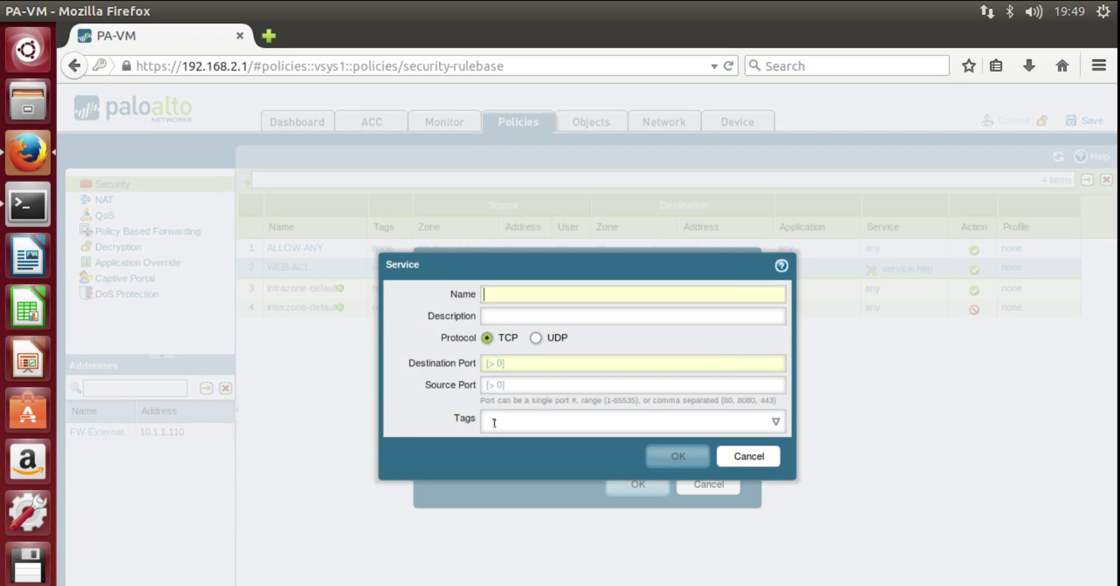
{"action": "type", "text": "tcp-"}
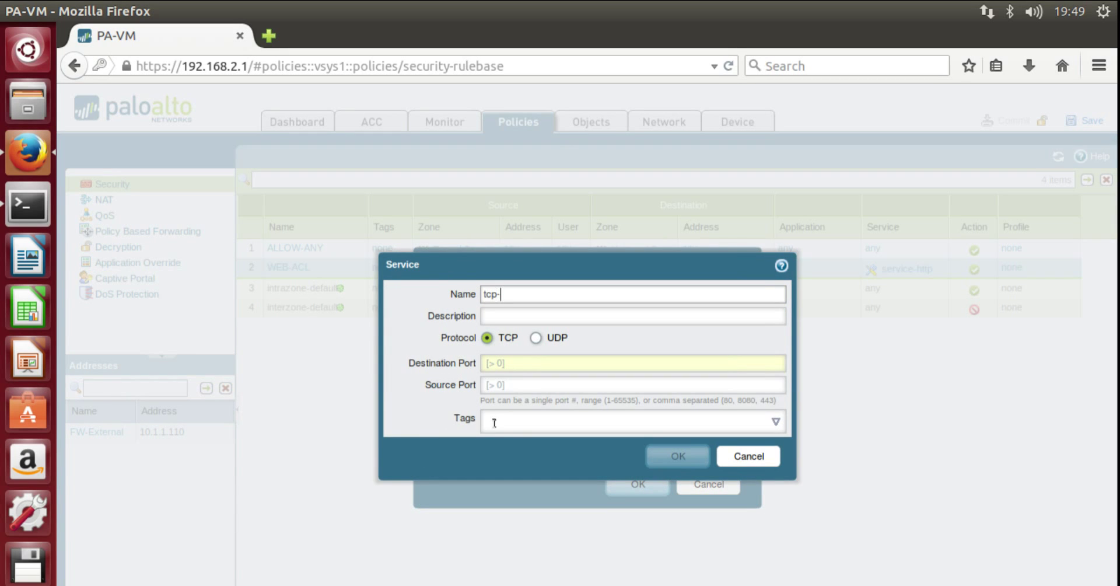
{"action": "type", "text": "808"}
{"action": "type", "text": "0"}
{"action": "left_click", "coordinate": [586, 364]}
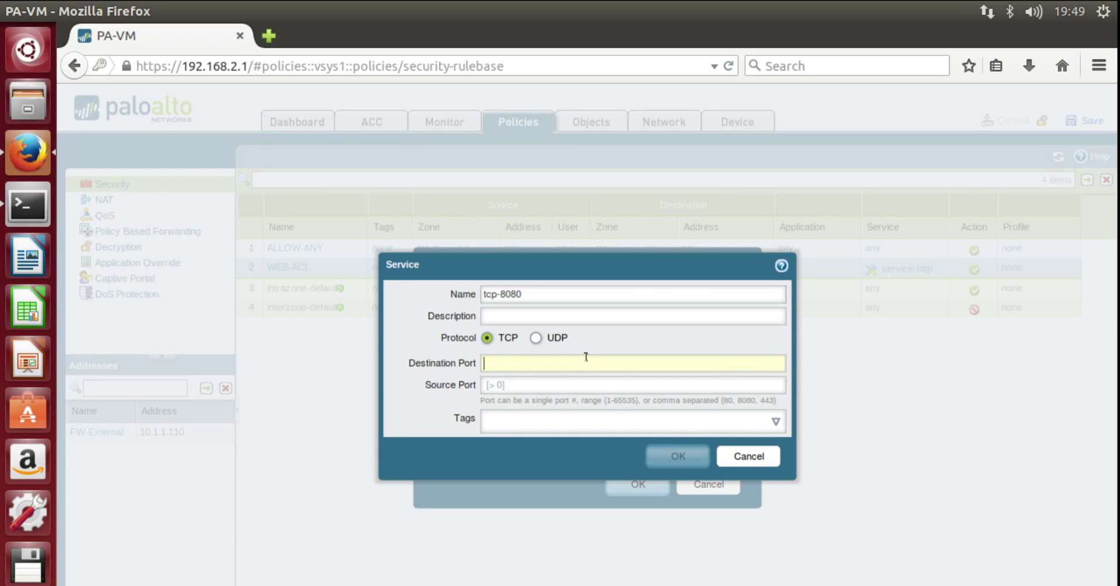
{"action": "type", "text": "8080"}
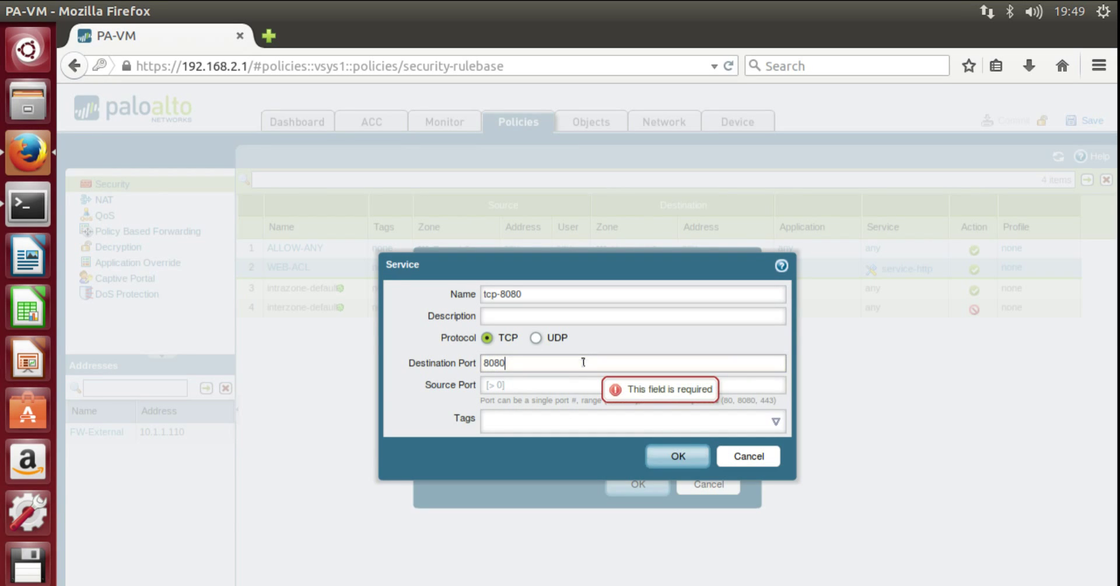
{"action": "left_click", "coordinate": [676, 456]}
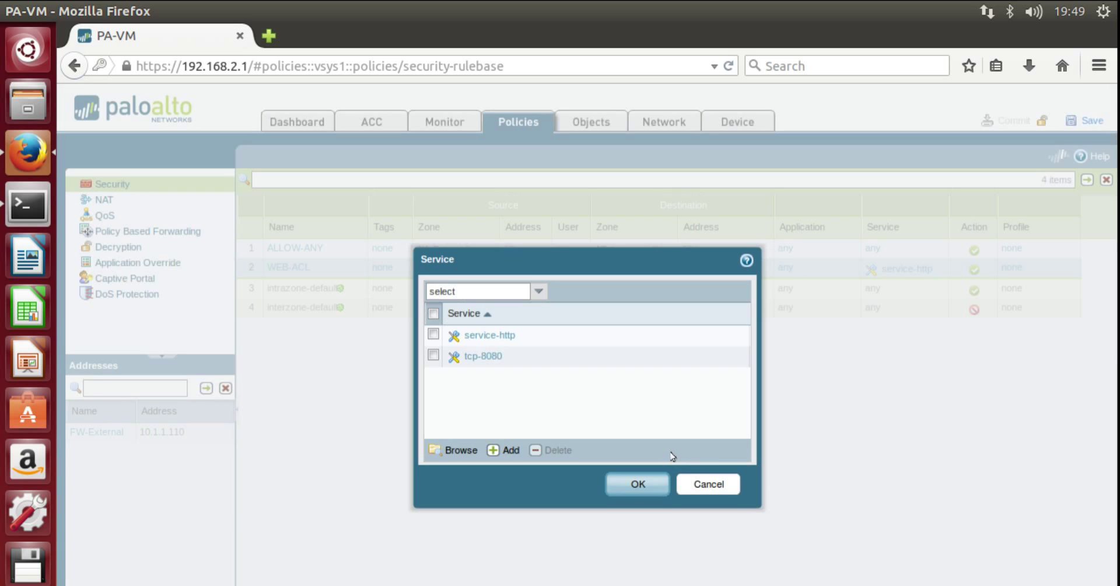
Remove service-http so WEB-ACL uses only tcp-8080, and apply
{"action": "left_click", "coordinate": [434, 333]}
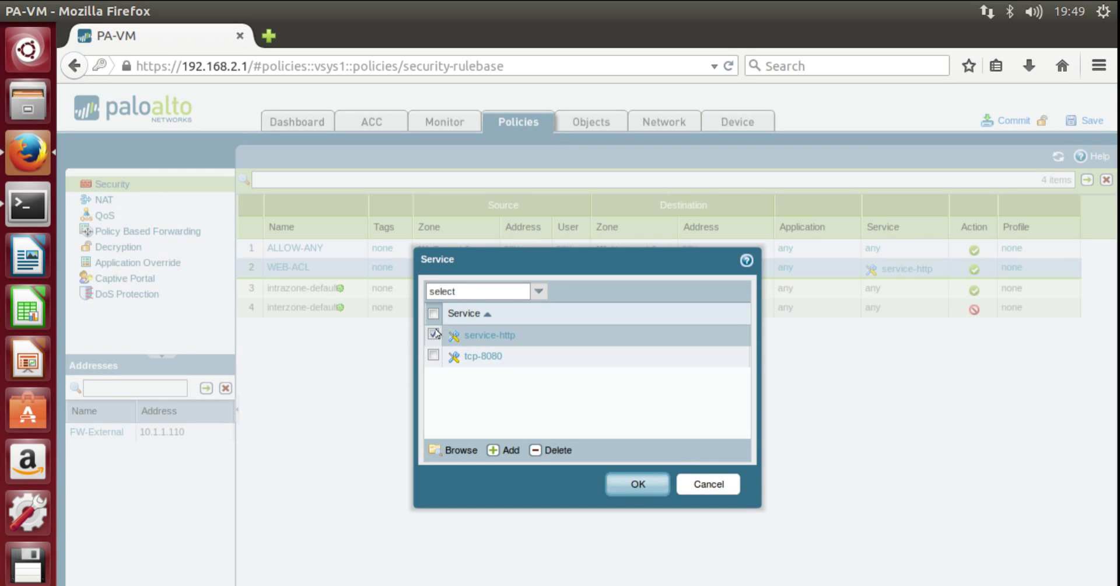
{"action": "left_click", "coordinate": [553, 450]}
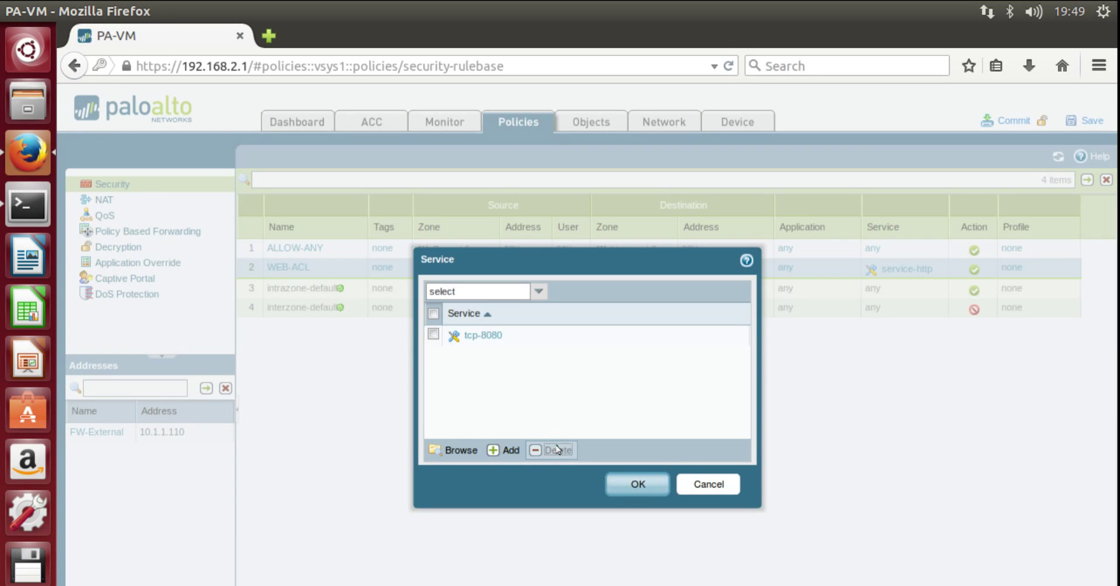
{"action": "left_click", "coordinate": [646, 487]}
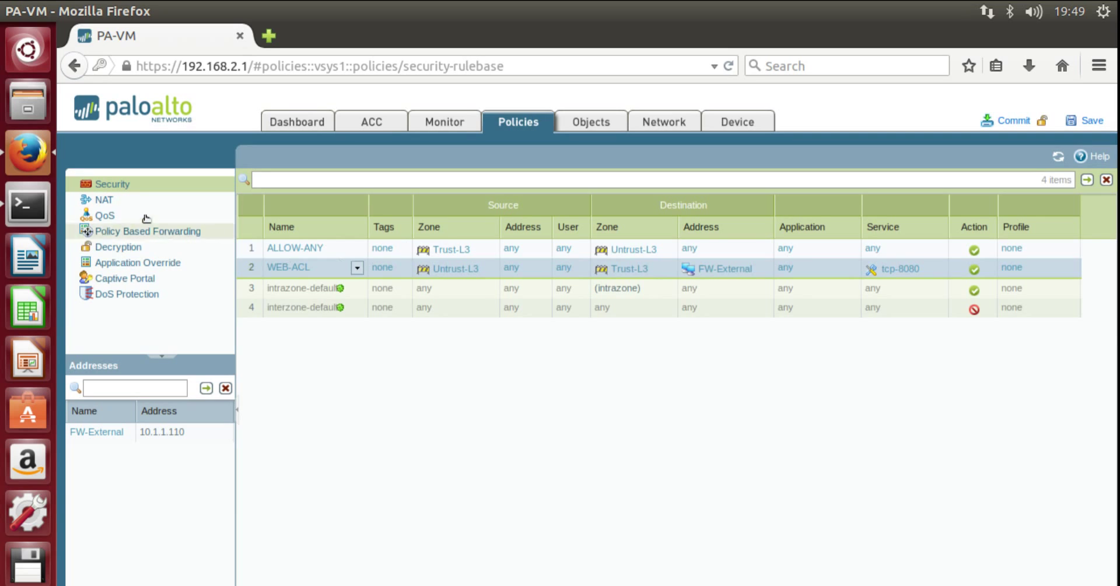
Set the WEB-NAT rule's service to tcp-8080
{"action": "left_click", "coordinate": [107, 200]}
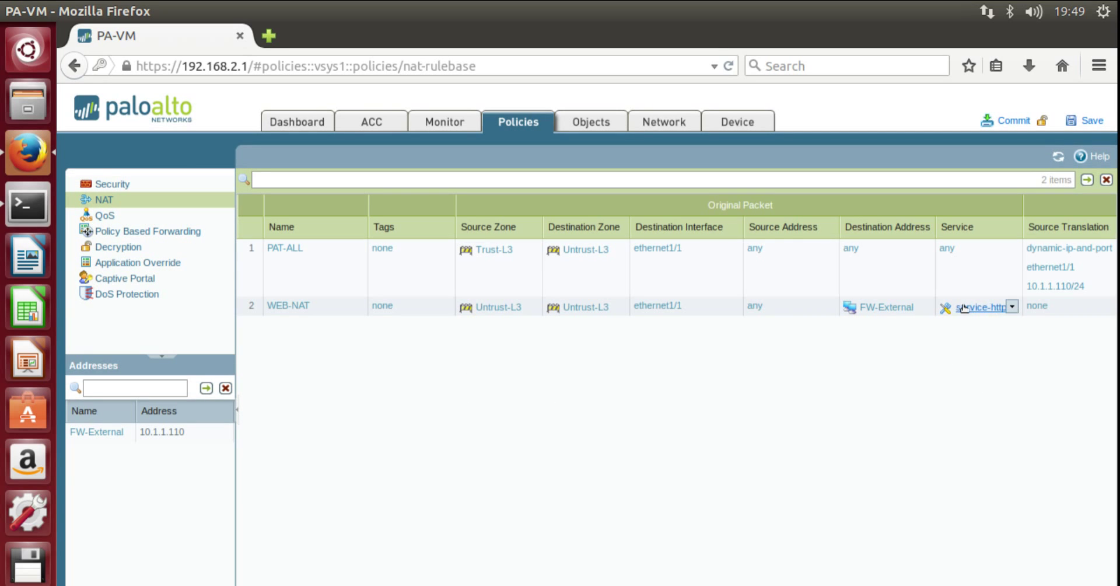
{"action": "left_click", "coordinate": [963, 309]}
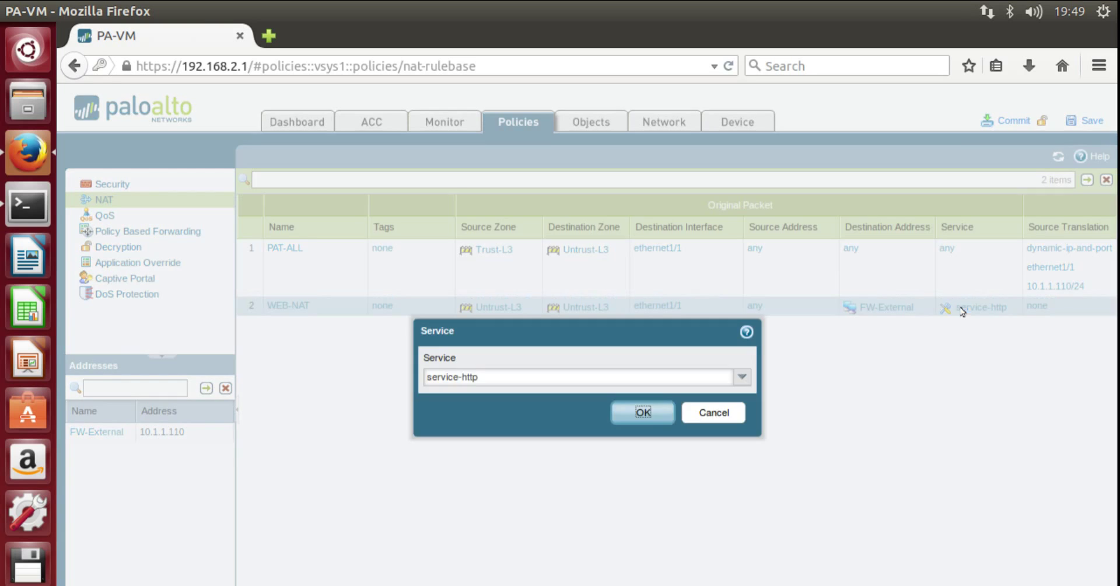
{"action": "left_click", "coordinate": [744, 377]}
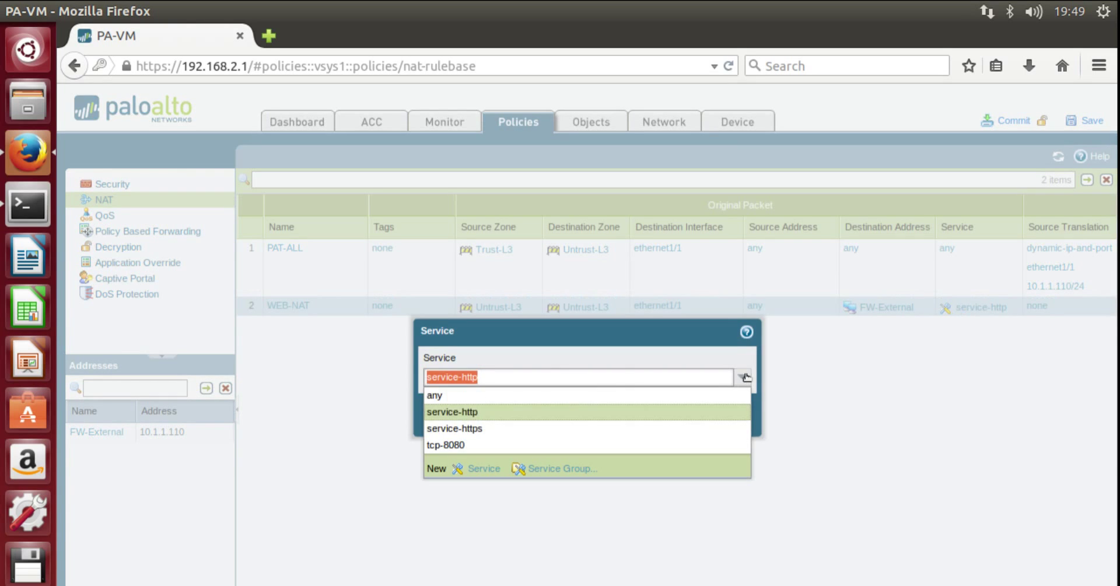
{"action": "left_click", "coordinate": [678, 444]}
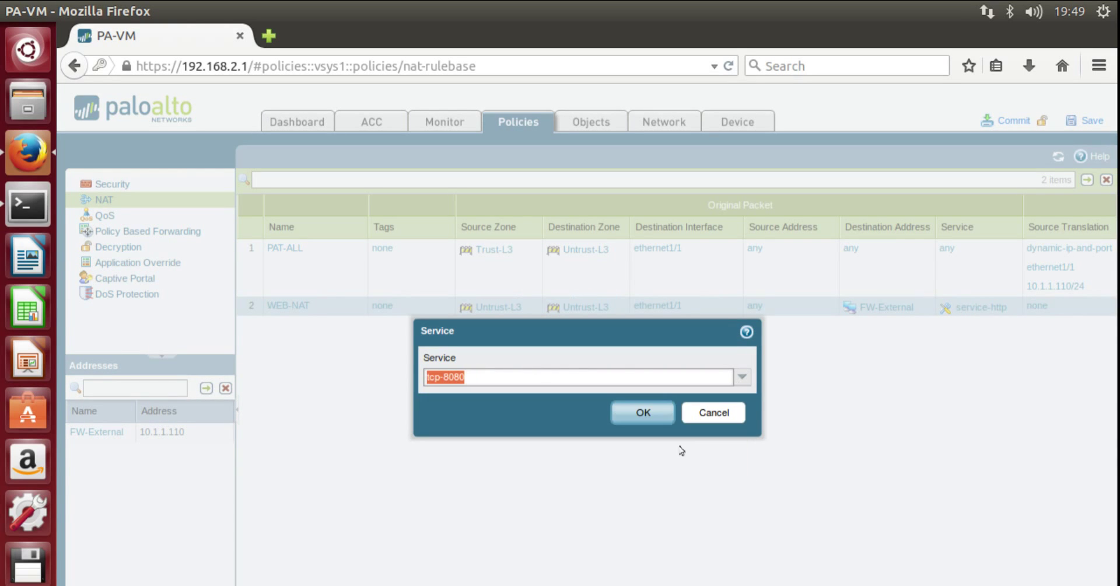
{"action": "left_click", "coordinate": [641, 413]}
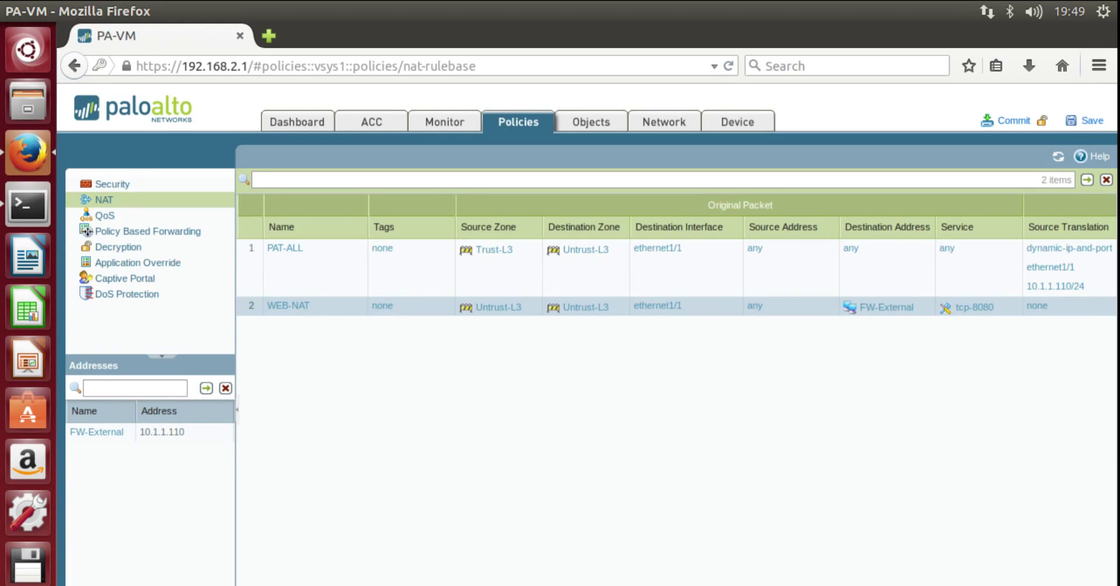
Set WEB-NAT's destination translation port to 80
{"action": "scroll", "coordinate": [676, 275], "scroll_direction": "right", "scroll_amount": 5}
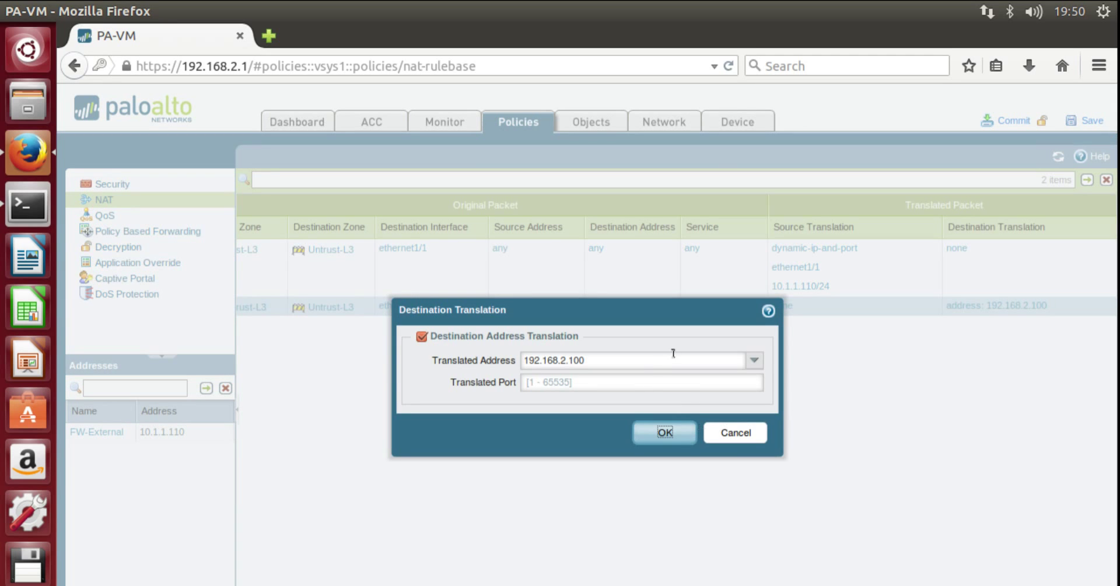
{"action": "left_click", "coordinate": [646, 381]}
{"action": "type", "text": "80"}
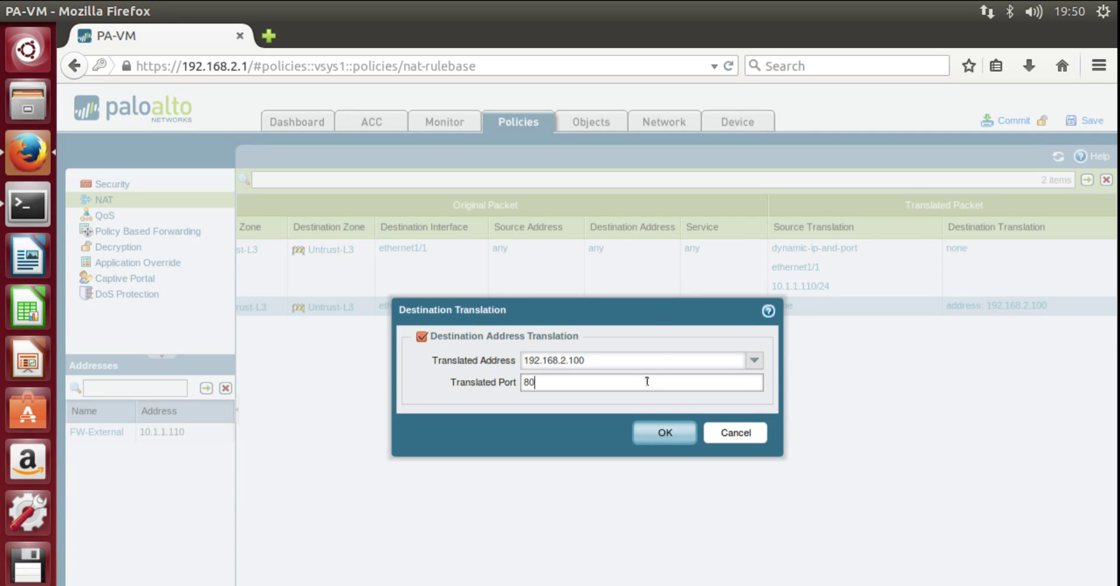
{"action": "left_click", "coordinate": [664, 434]}
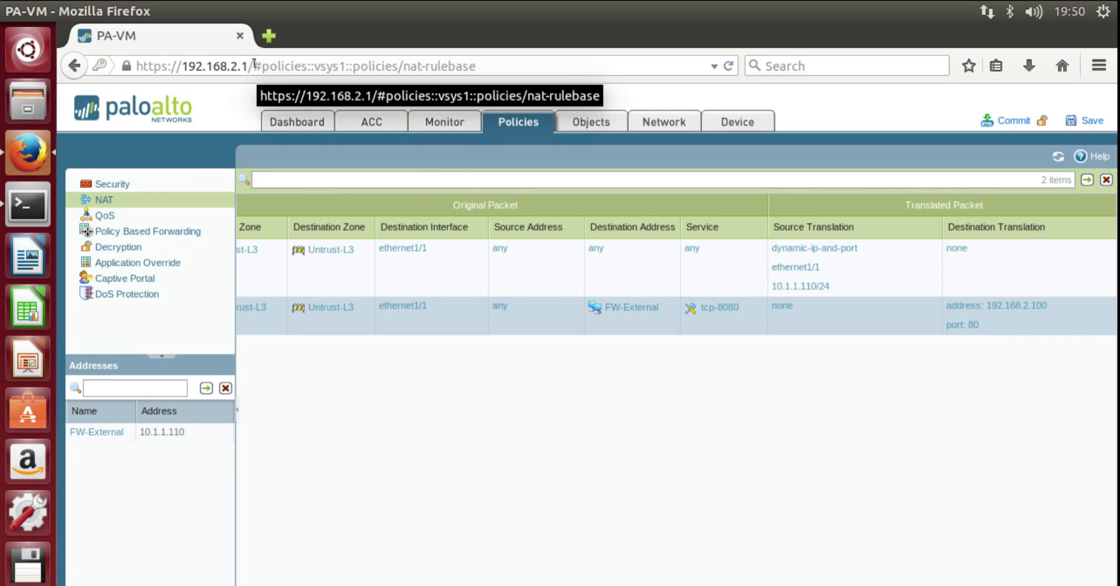
Commit the configuration and close the finished commit results
{"action": "left_click", "coordinate": [1012, 121]}
{"action": "left_click", "coordinate": [654, 425]}
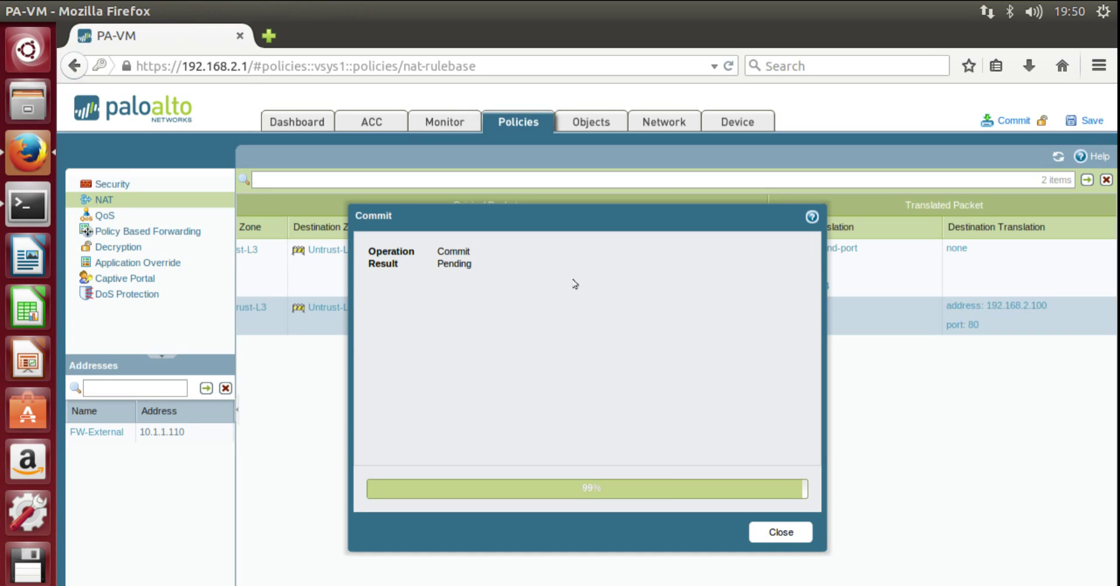
{"action": "left_click", "coordinate": [775, 538]}
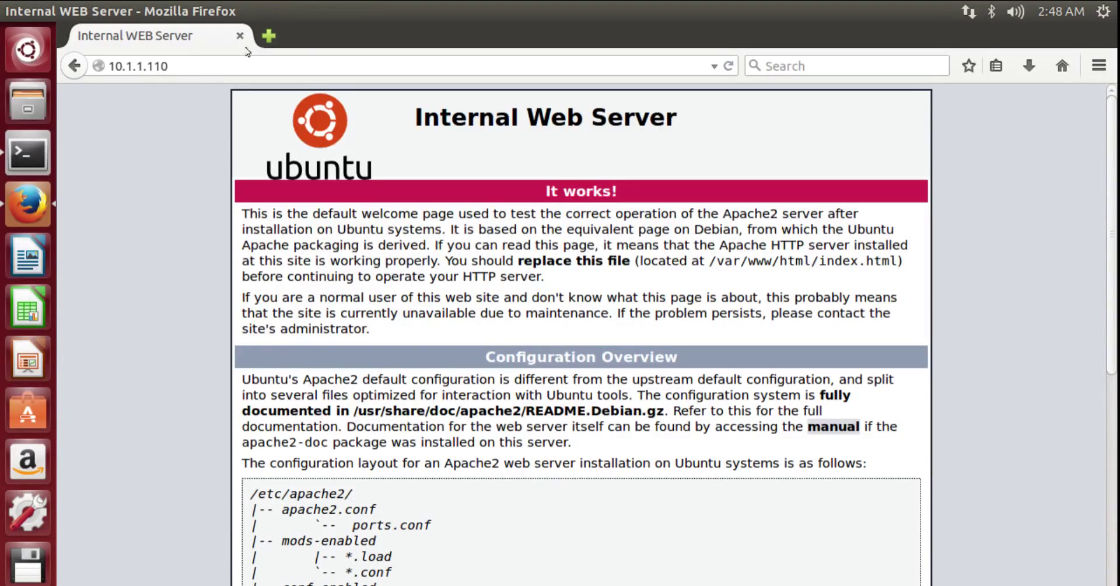
Load 10.1.1.110:8080 in a new tab to test the NAT
{"action": "left_click", "coordinate": [269, 36]}
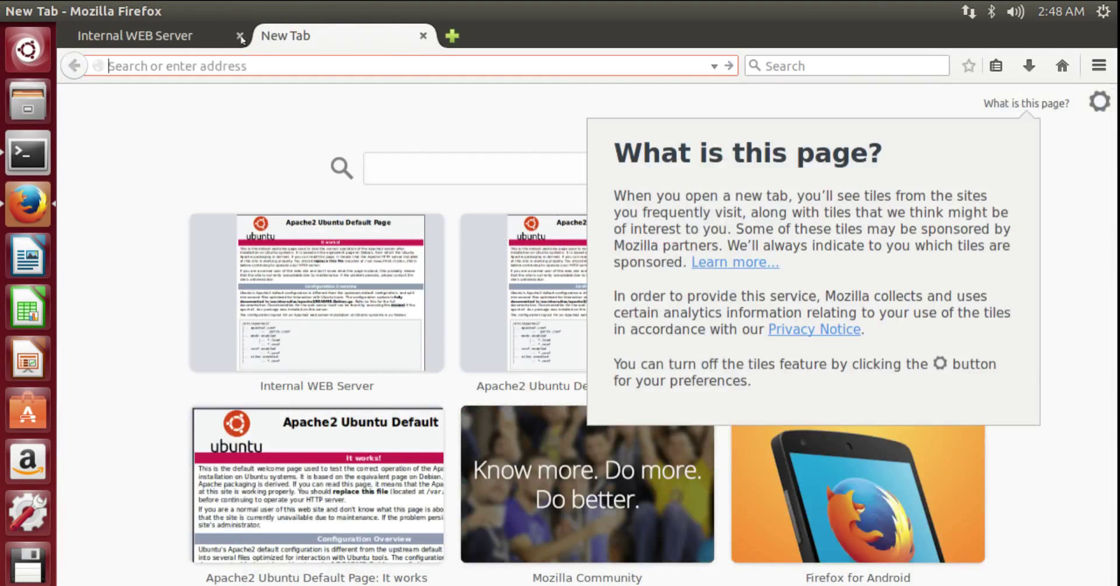
{"action": "type", "text": "1"}
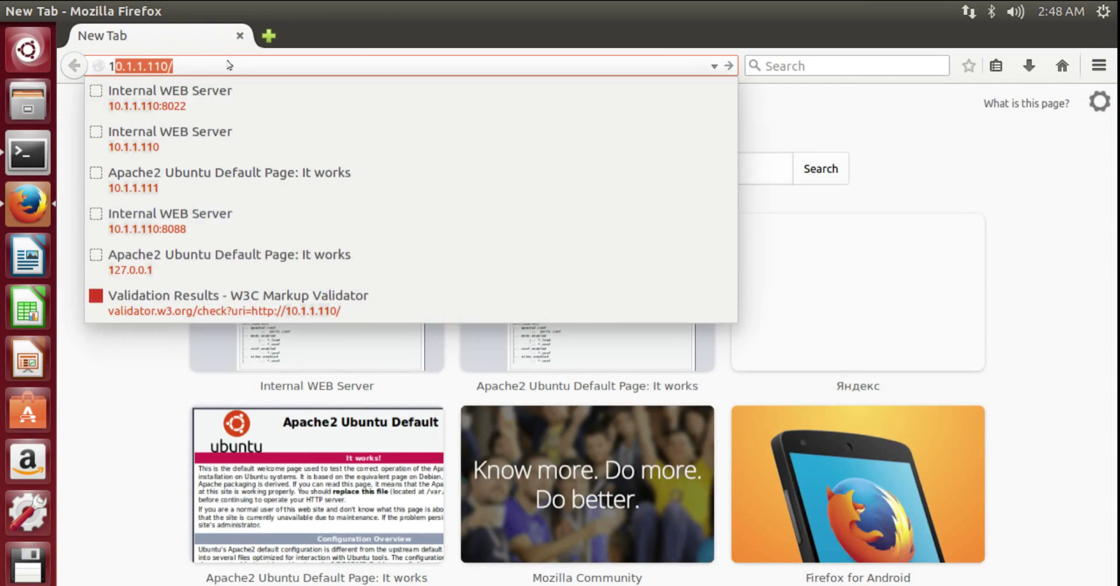
{"action": "type", "text": "0.1."}
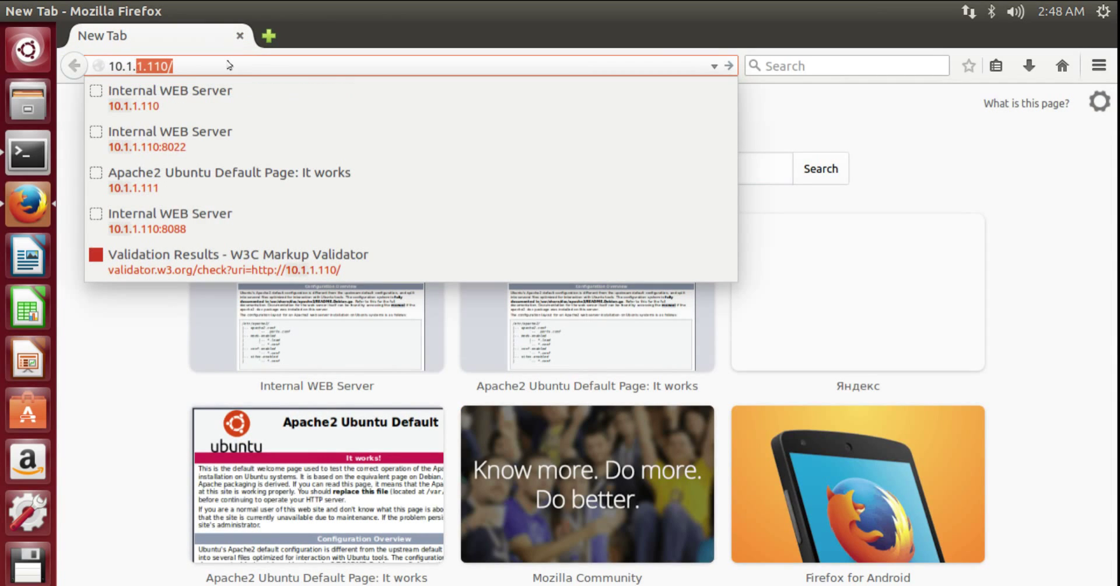
{"action": "type", "text": "1.11"}
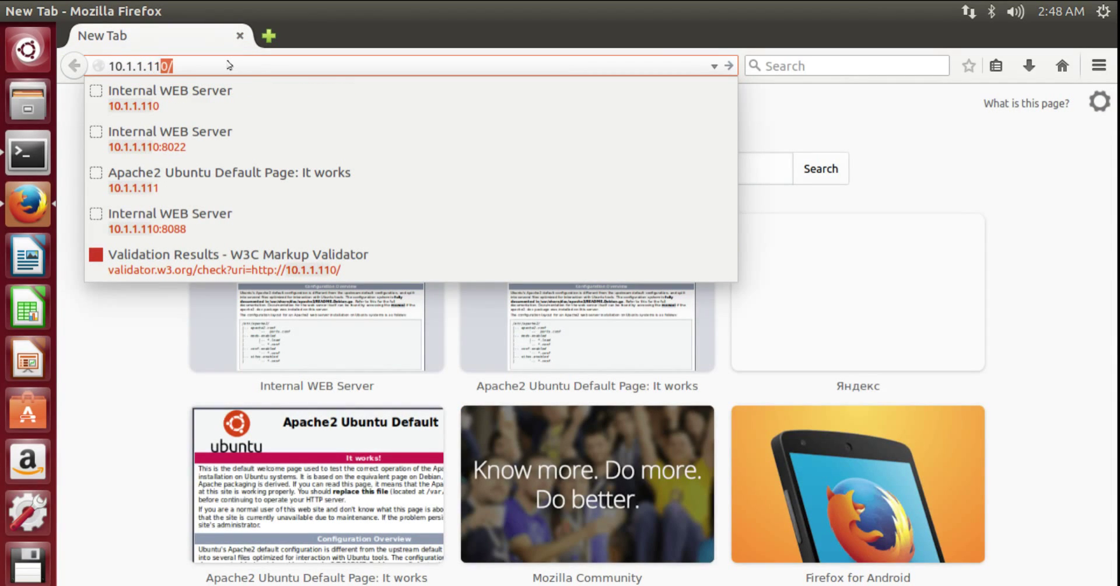
{"action": "type", "text": "0:8080"}
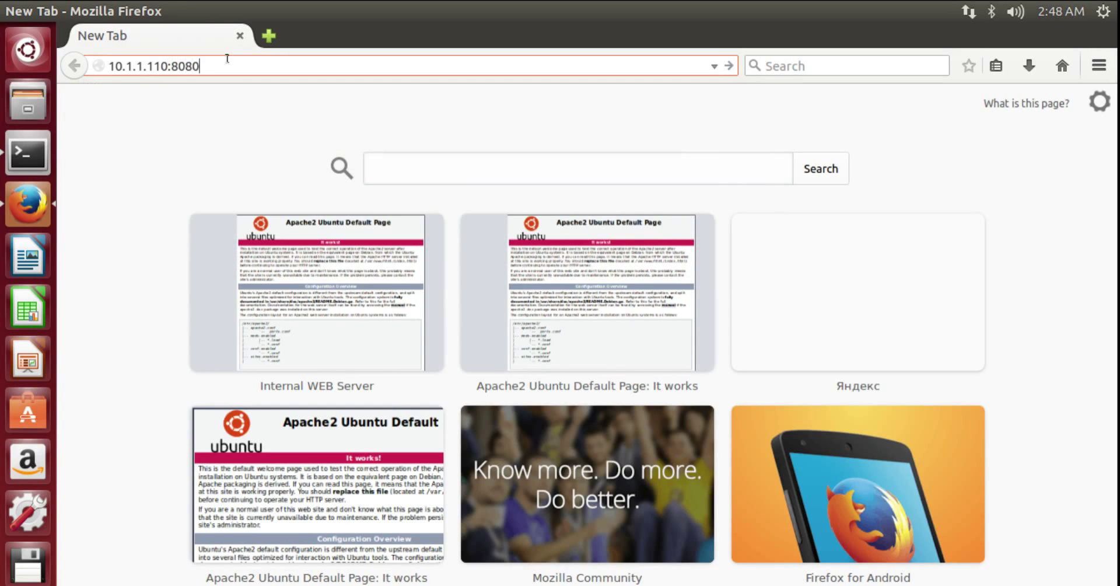
{"action": "key", "text": "Return"}
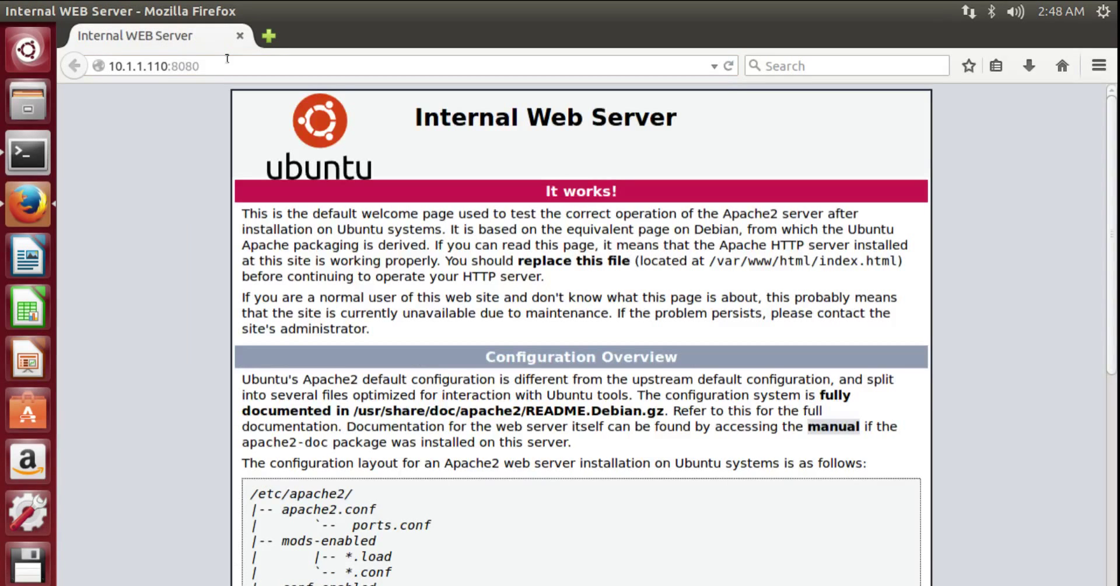